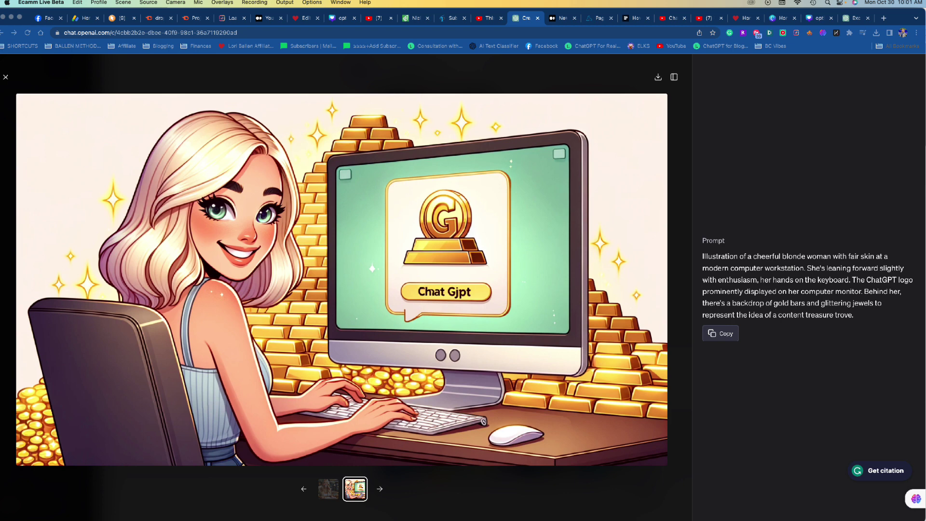
# Step: Open the HARPA AI side panel in the browser and type '/' to list its Generative AI commands
pyautogui.click(792, 222)
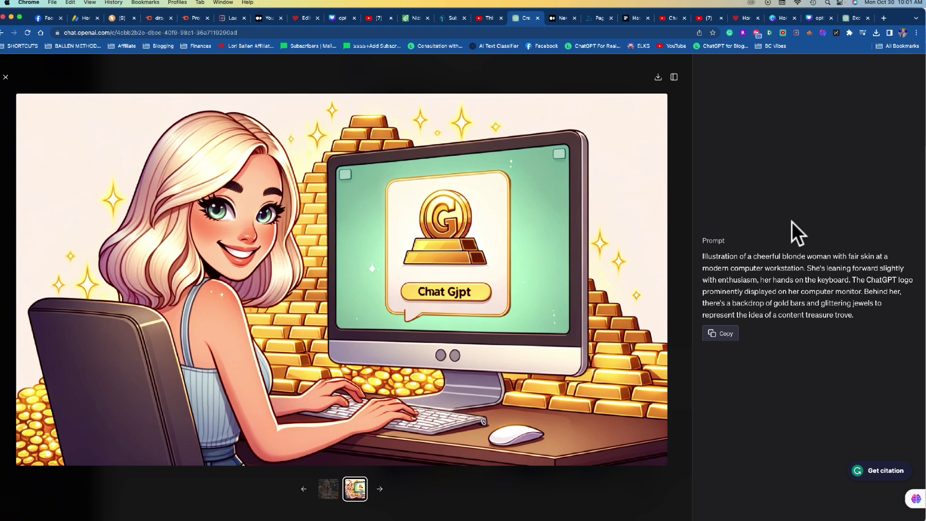
pyautogui.click(835, 35)
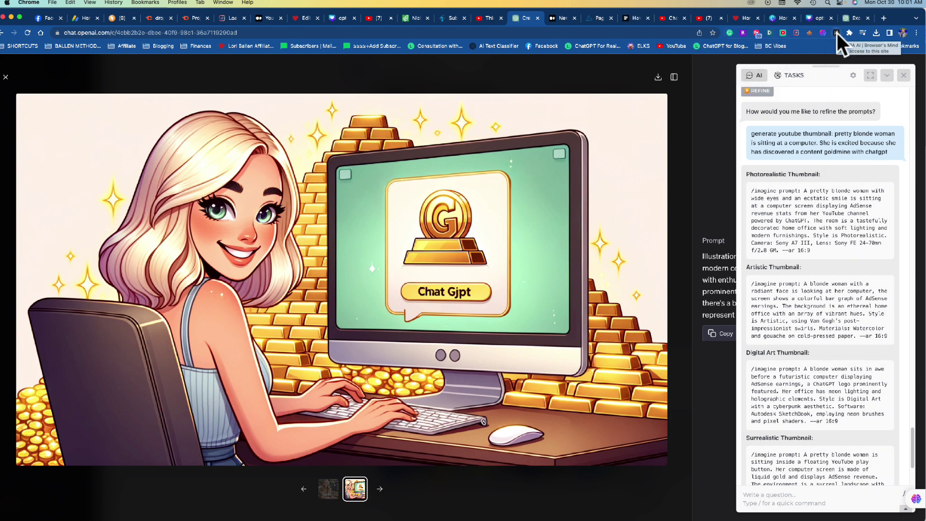
pyautogui.scroll(3, 842, 296)
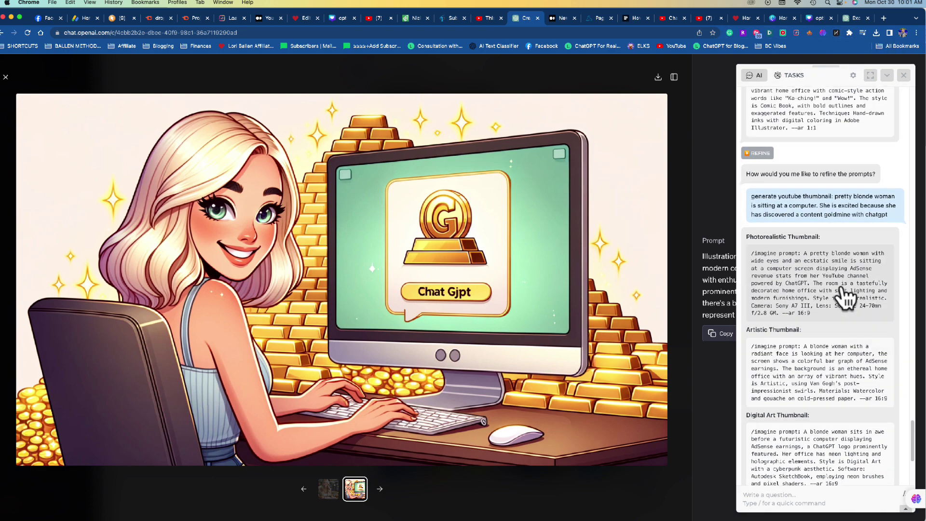
pyautogui.scroll(-2, 843, 296)
pyautogui.scroll(-4, 843, 297)
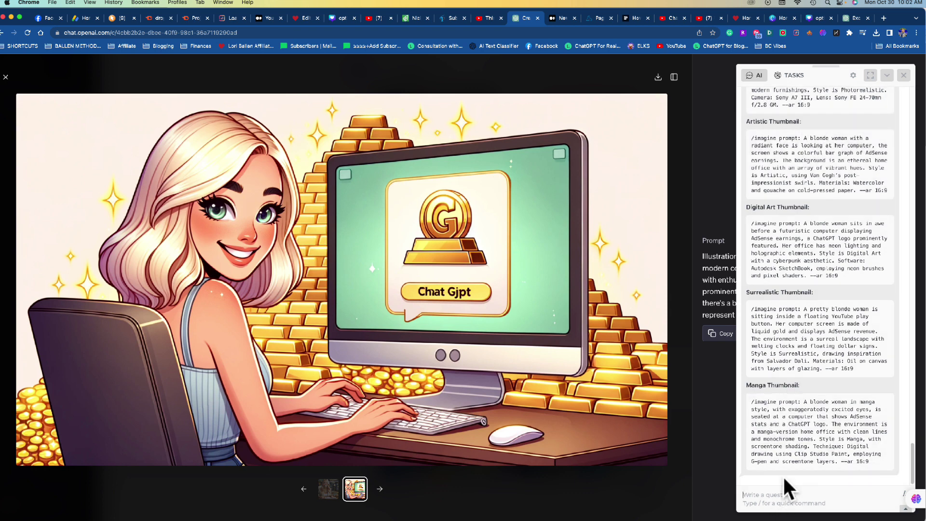
pyautogui.write('/')
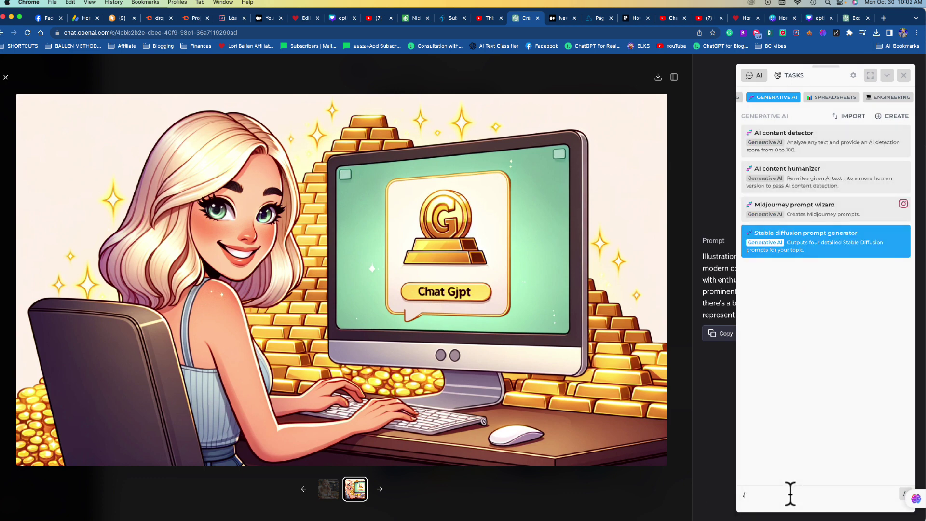
# Step: Filter the HARPA commands with 'mid' and launch the Midjourney prompt wizard
pyautogui.write('mid')
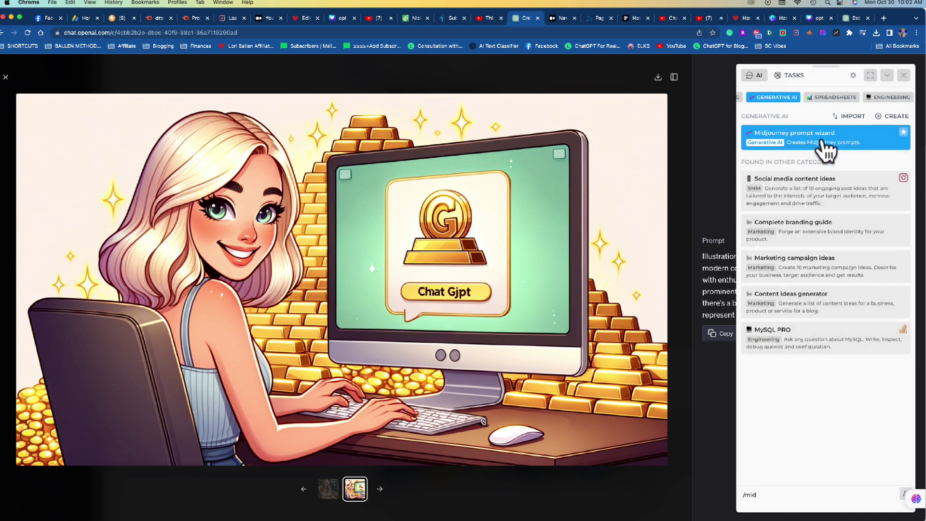
pyautogui.click(802, 143)
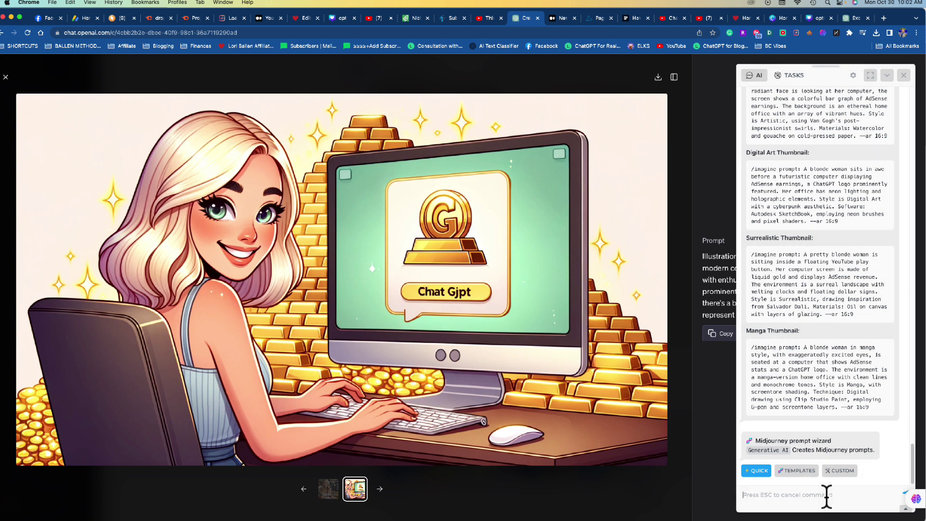
# Step: Highlight the earlier request about a pretty blonde woman at a computer in the HARPA chat
pyautogui.scroll(1, 816, 169)
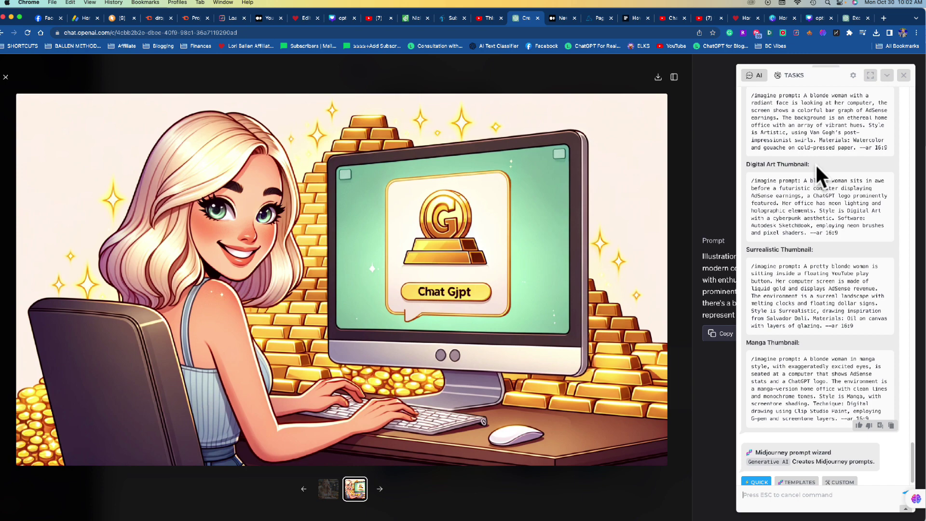
pyautogui.scroll(5, 817, 163)
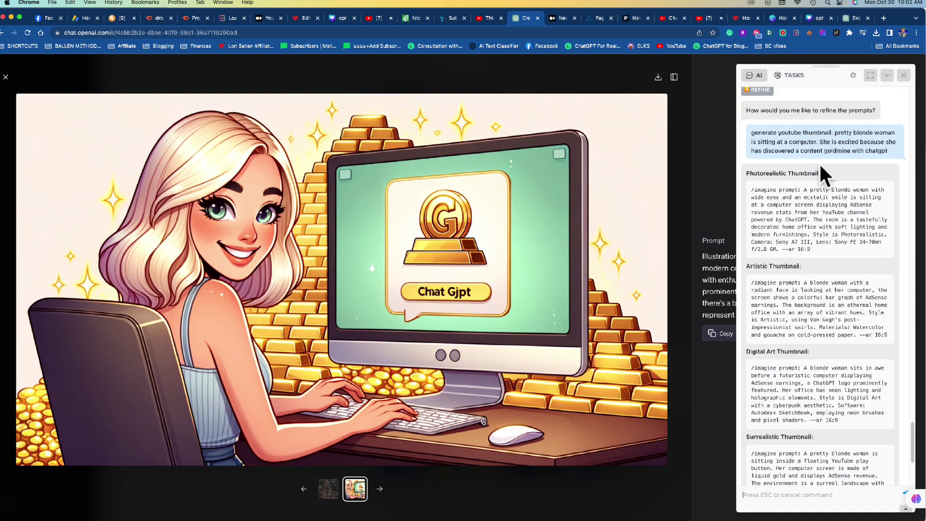
pyautogui.scroll(1, 819, 166)
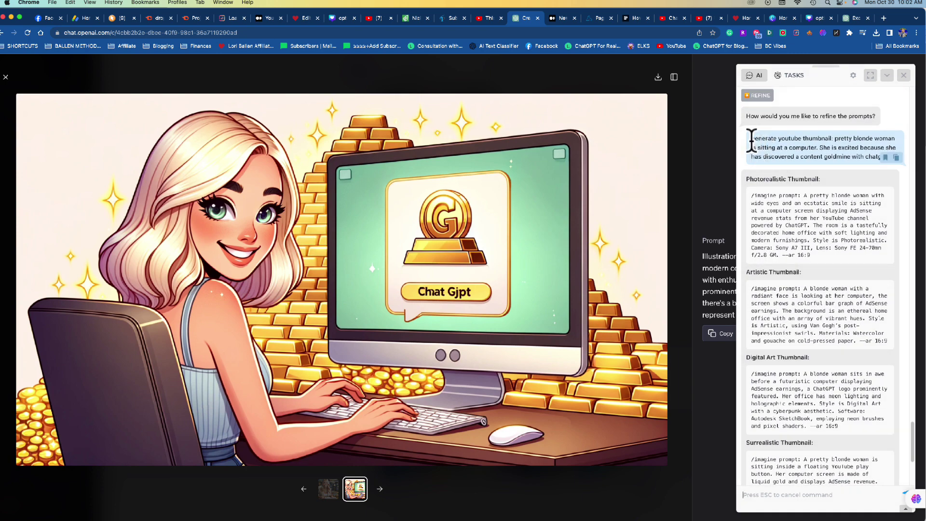
pyautogui.moveTo(752, 139); pyautogui.dragTo(906, 156)
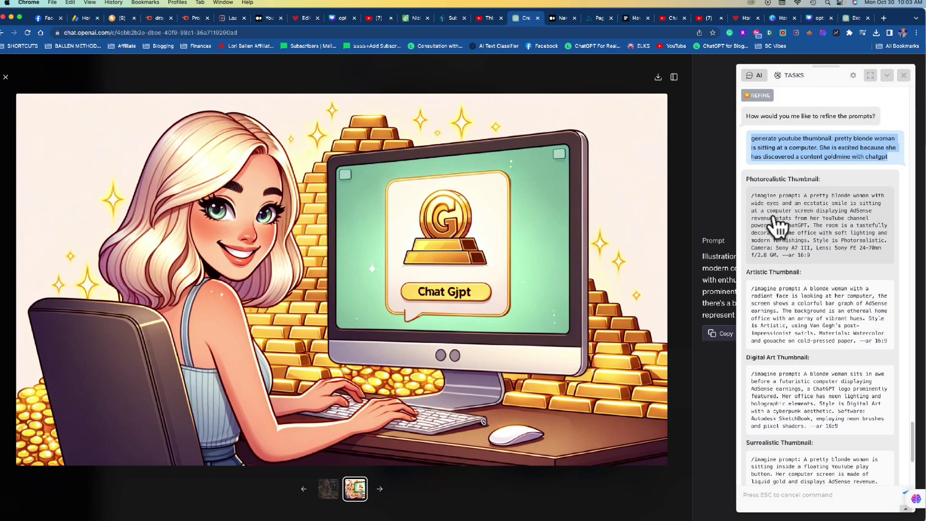
pyautogui.scroll(1, 781, 154)
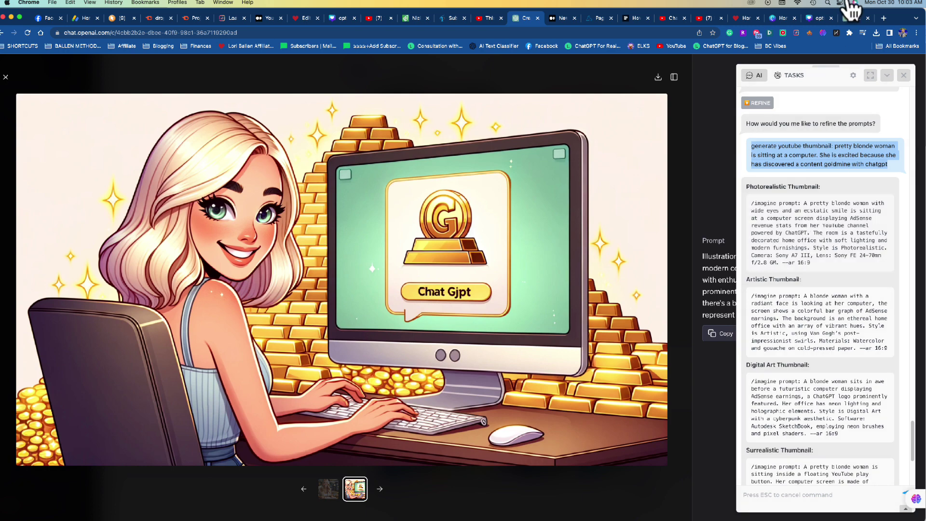
# Step: Open the Create YouTube Thumbnail chat in ChatGPT and select the original thumbnail request
pyautogui.click(853, 20)
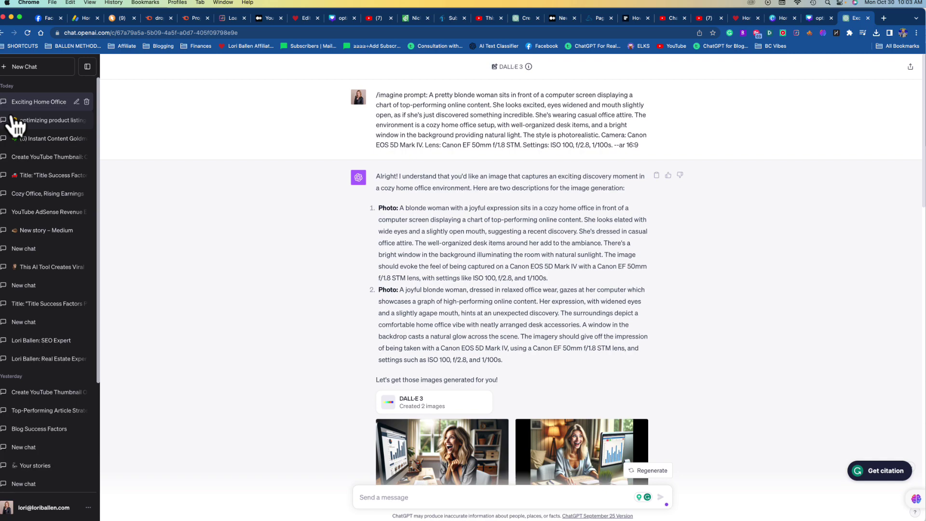
pyautogui.click(21, 123)
pyautogui.click(42, 141)
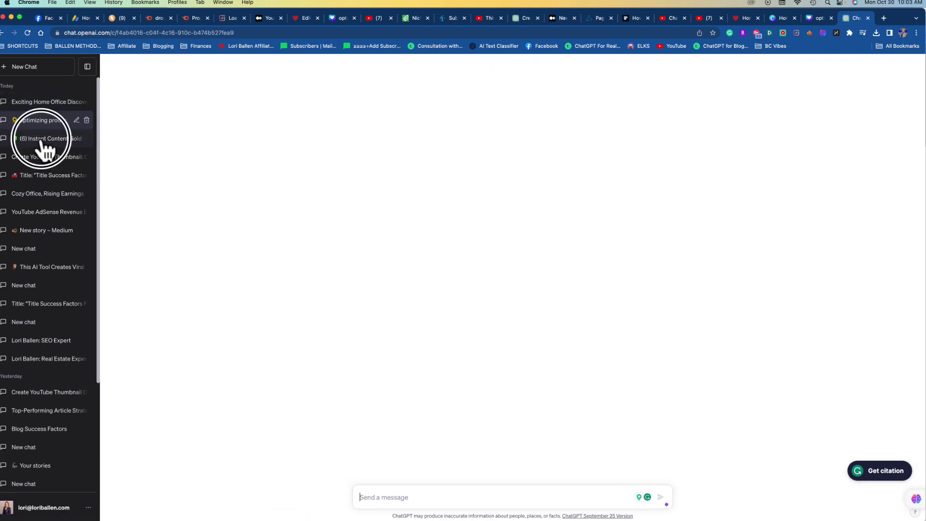
pyautogui.scroll(15, 558, 305)
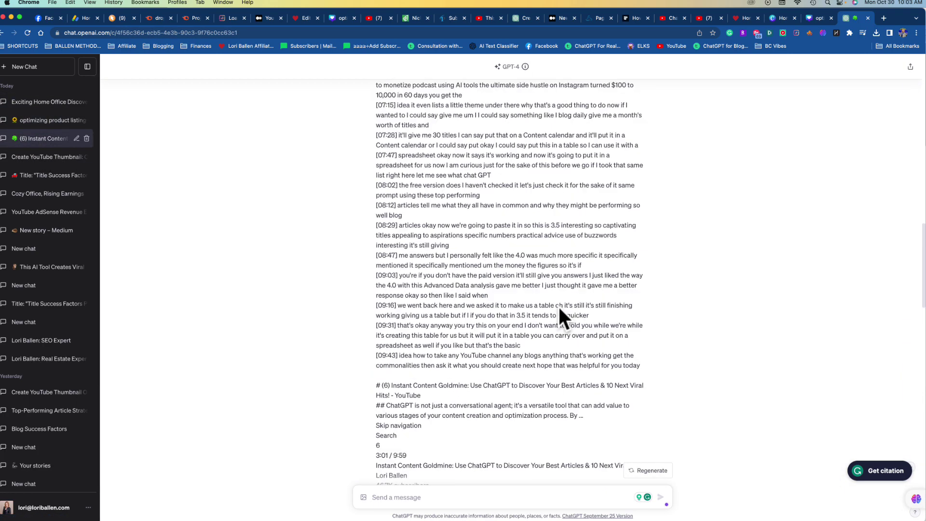
pyautogui.click(40, 160)
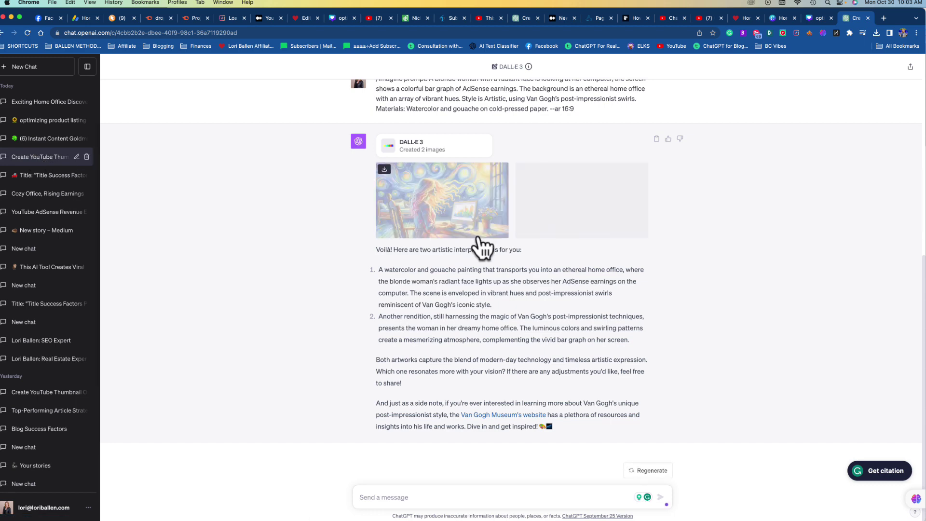
pyautogui.scroll(8, 442, 260)
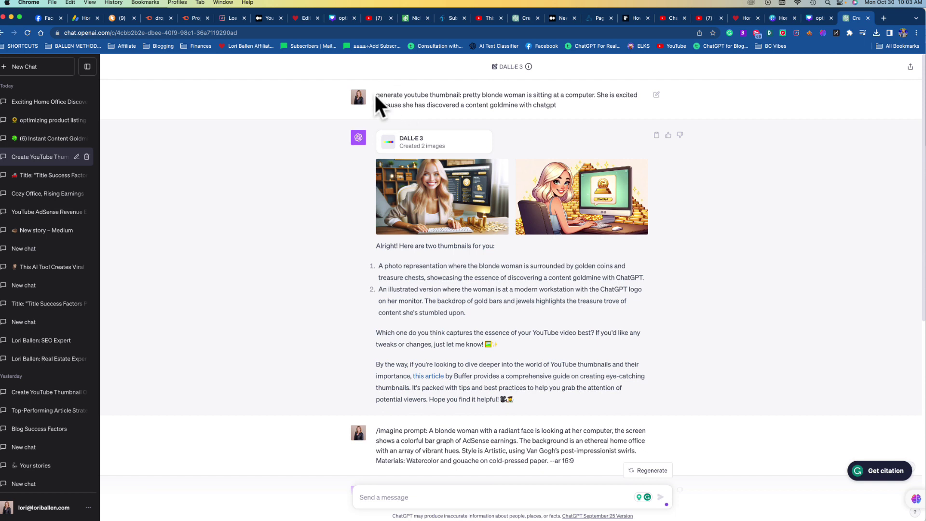
pyautogui.moveTo(376, 96); pyautogui.dragTo(654, 101)
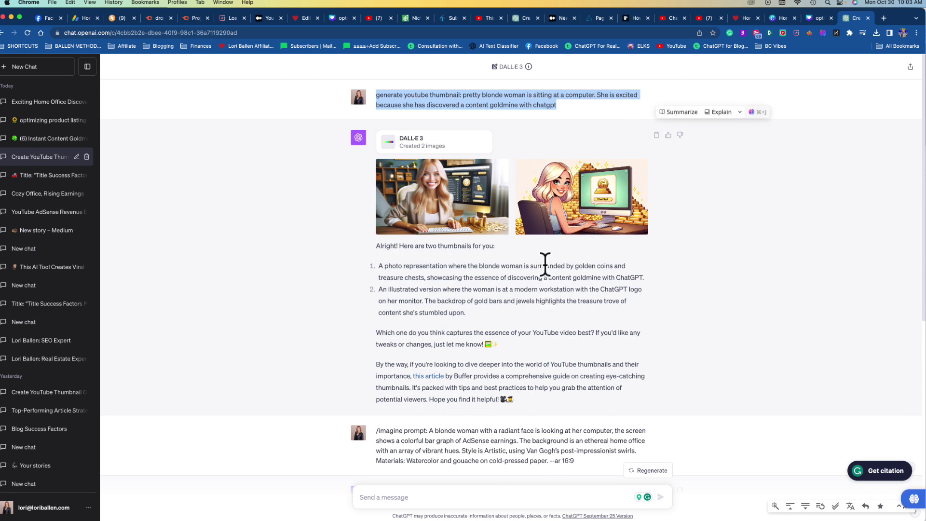
# Step: Select the Van Gogh style prompt and view the illustrated goldmine thumbnail full size
pyautogui.scroll(-2, 408, 215)
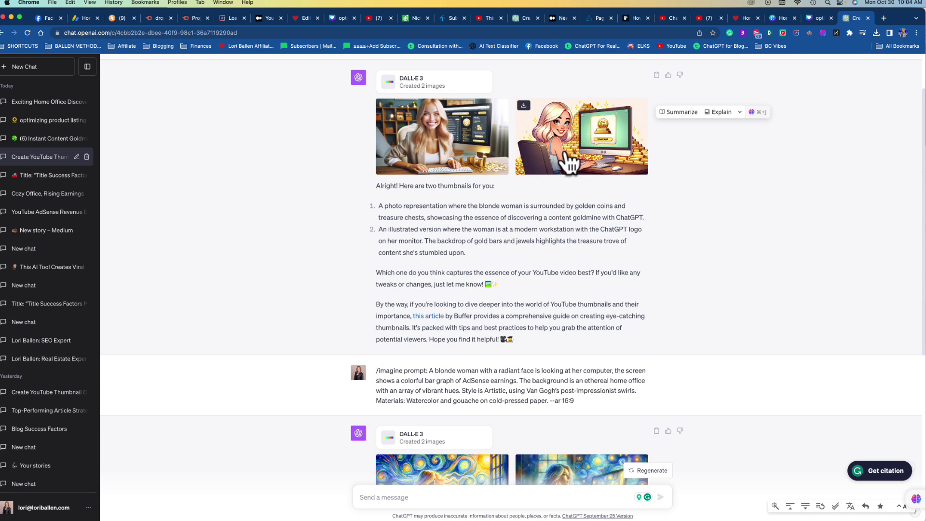
pyautogui.scroll(-5, 572, 168)
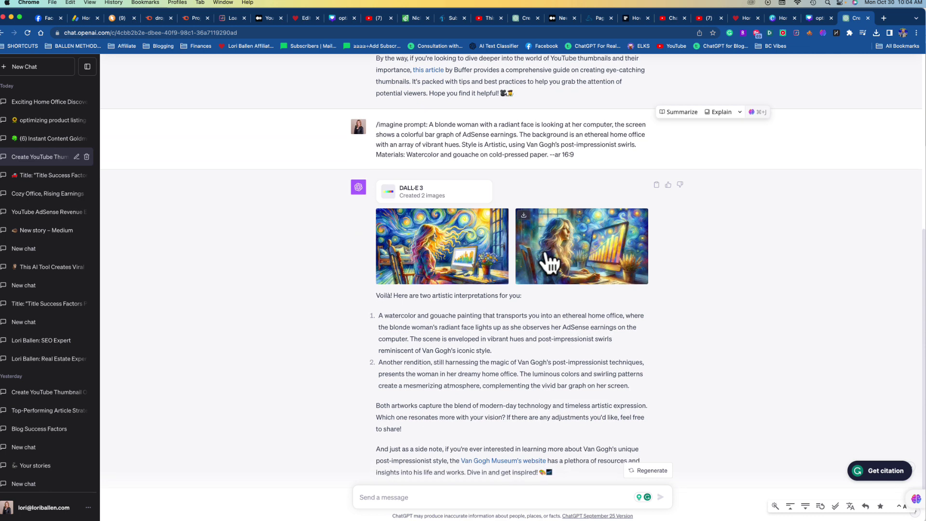
pyautogui.scroll(-1, 581, 267)
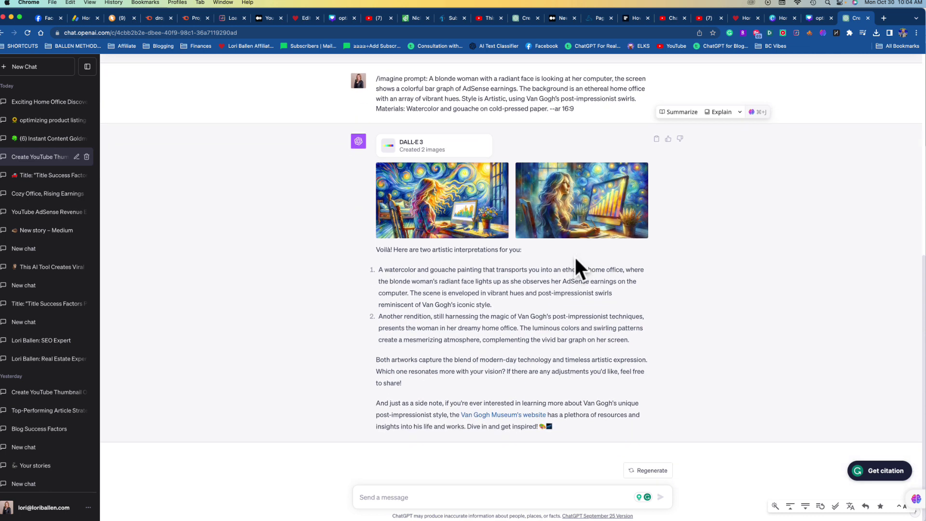
pyautogui.scroll(1, 612, 231)
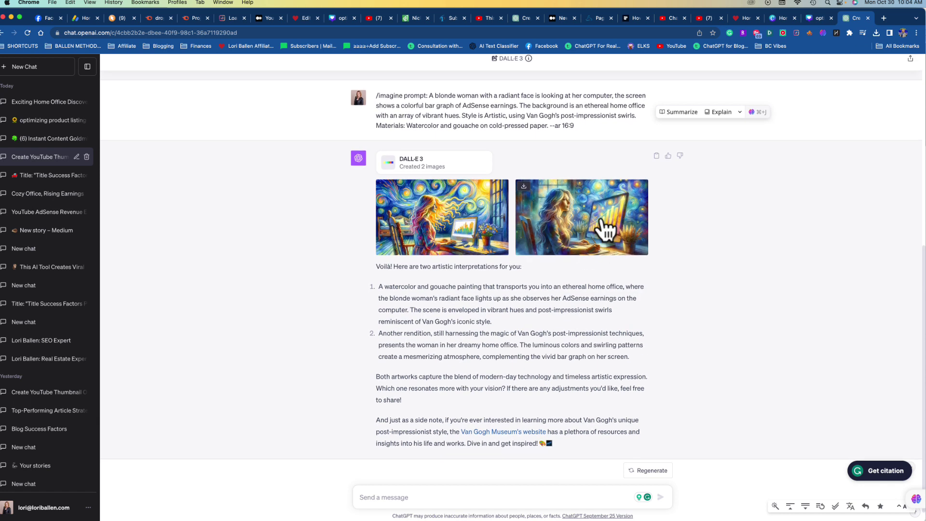
pyautogui.moveTo(375, 110); pyautogui.dragTo(587, 142)
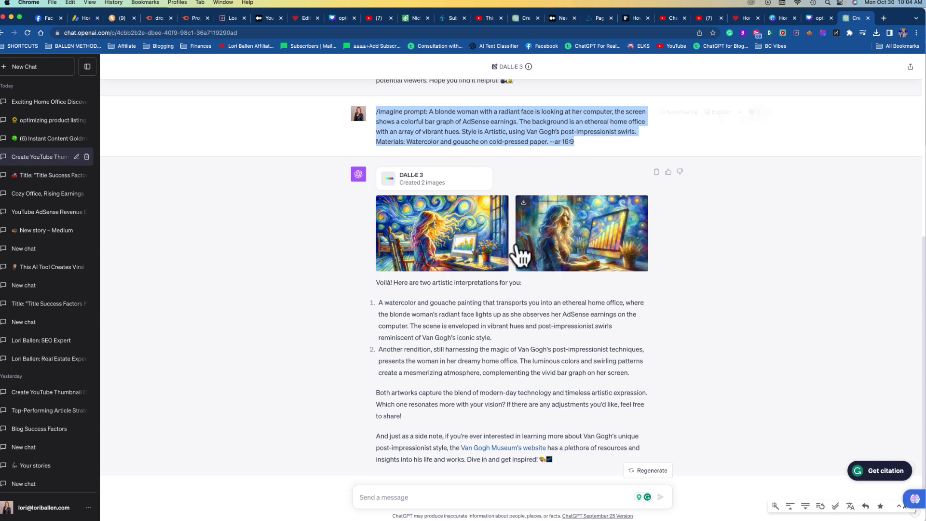
pyautogui.scroll(6, 477, 265)
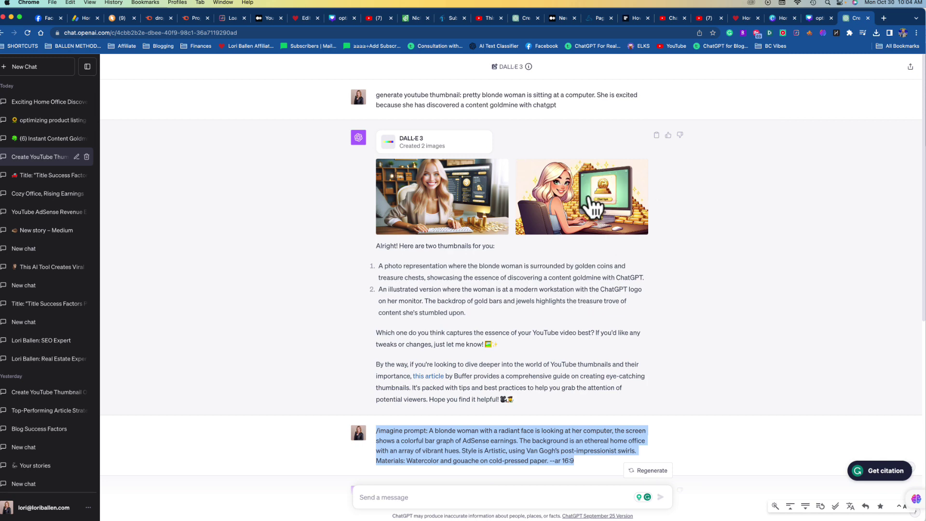
pyautogui.click(589, 205)
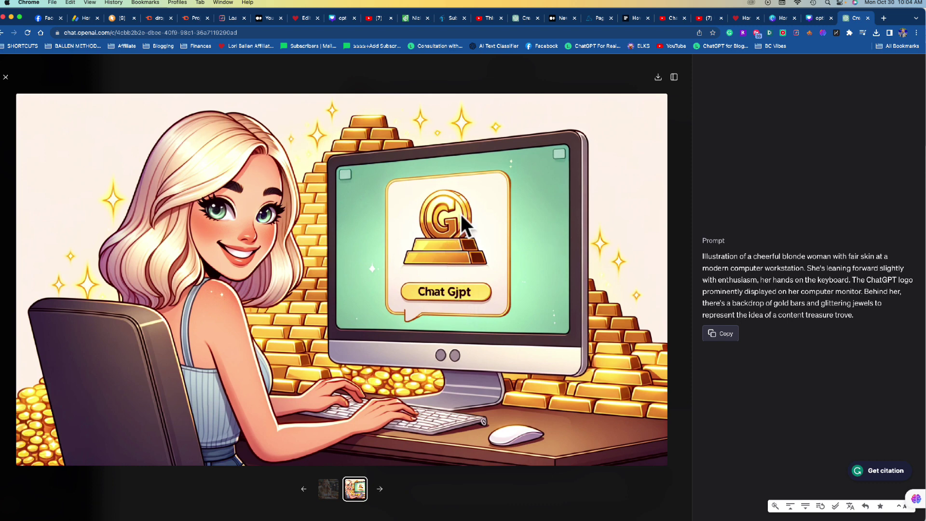
# Step: Return to the 'optimizing product listings on Etsy' Canva design and close the HARPA AI sidebar
pyautogui.click(820, 18)
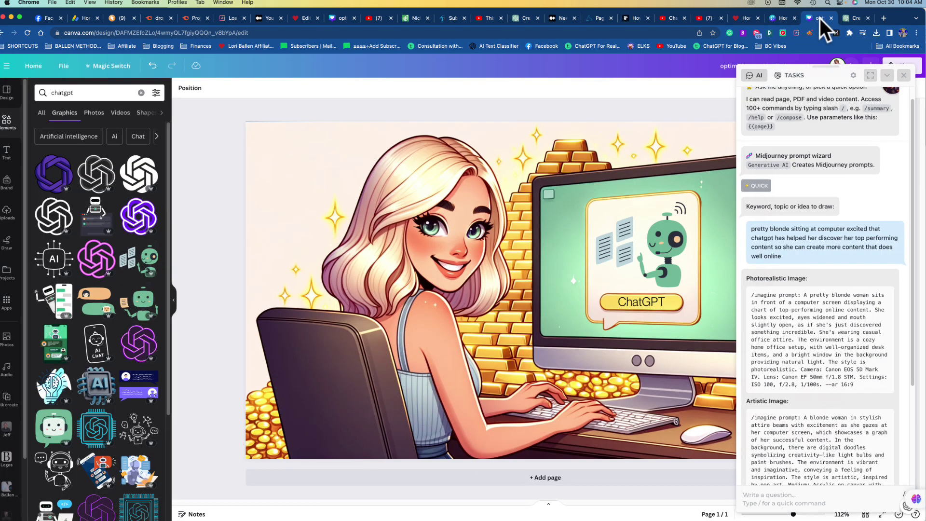
pyautogui.click(903, 76)
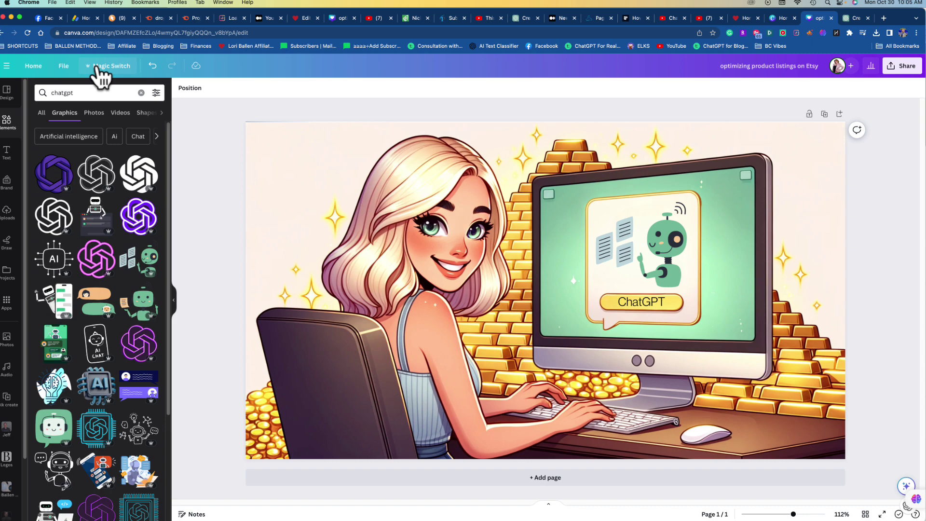
# Step: Undo the recent design edits, including the ChatGPT label changes, back to the robot background
pyautogui.click(152, 66)
pyautogui.click(152, 66)
pyautogui.click(152, 66)
pyautogui.click(152, 66)
pyautogui.click(152, 66)
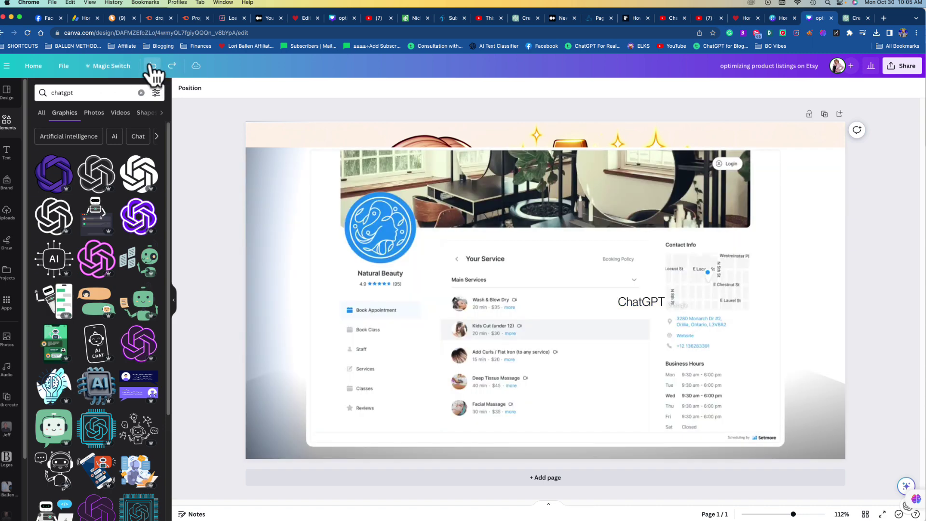
pyautogui.click(153, 66)
pyautogui.click(153, 66)
pyautogui.click(152, 66)
pyautogui.click(152, 66)
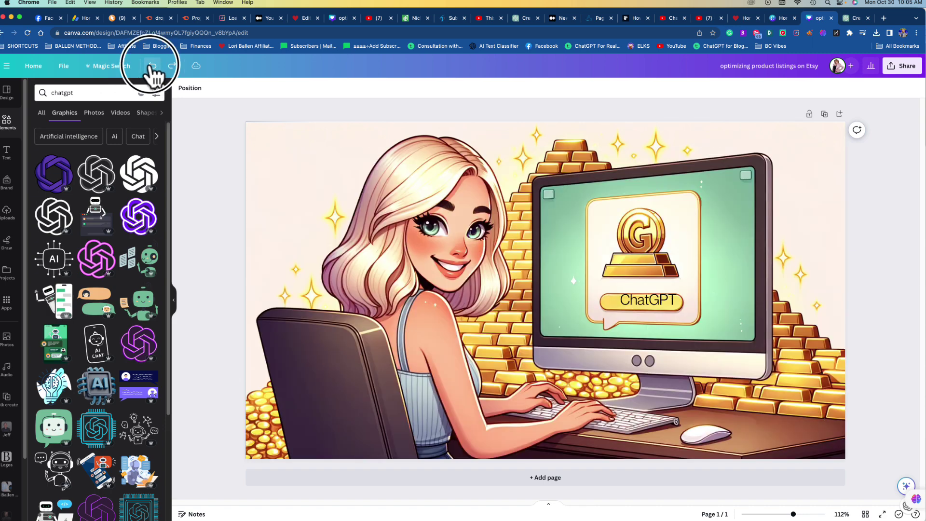
pyautogui.click(153, 66)
pyautogui.click(152, 66)
pyautogui.click(153, 66)
pyautogui.click(153, 66)
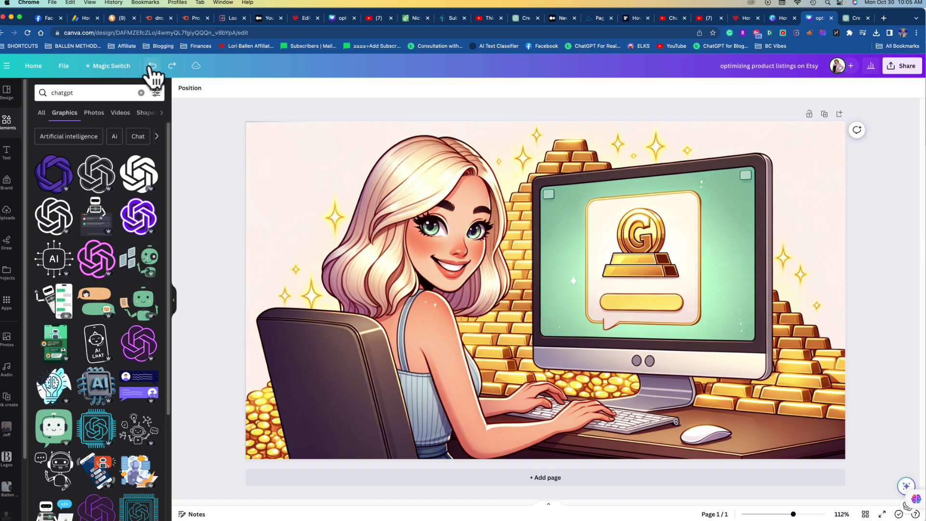
pyautogui.click(152, 66)
pyautogui.click(152, 66)
pyautogui.click(152, 66)
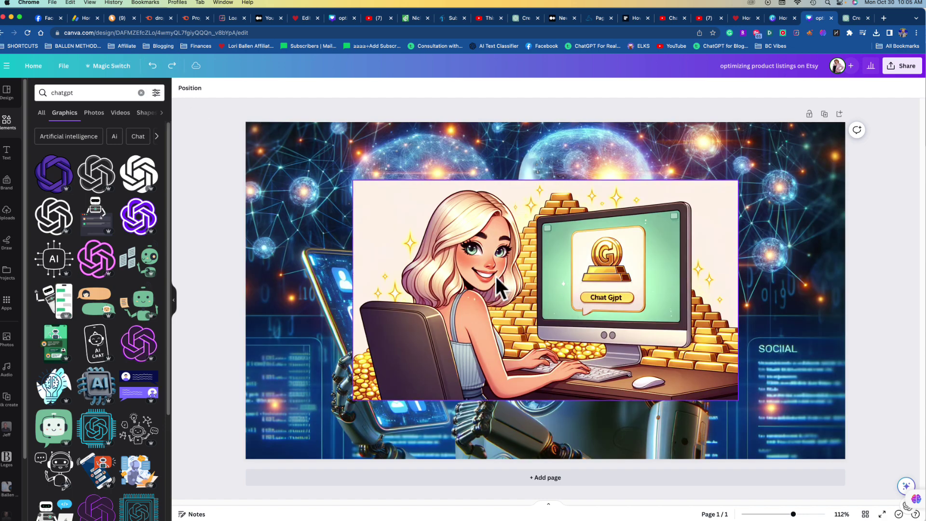
# Step: Replace the illustration with the gold-bars image from Uploads and open its Edit photo options
pyautogui.click(462, 241)
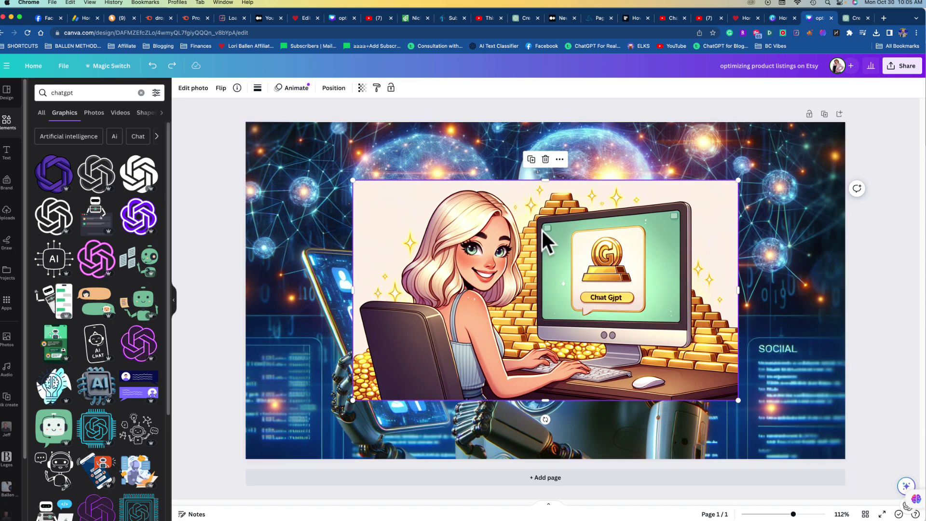
pyautogui.press('Delete')
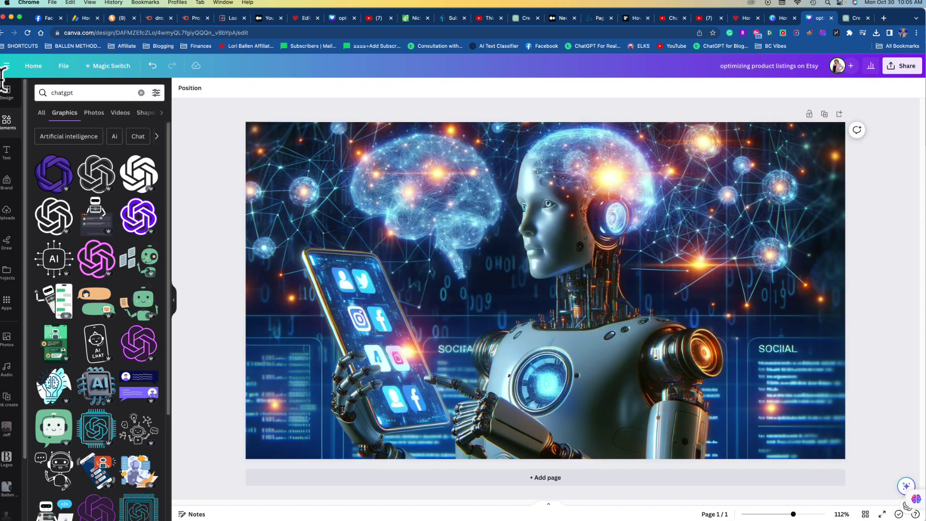
pyautogui.click(7, 212)
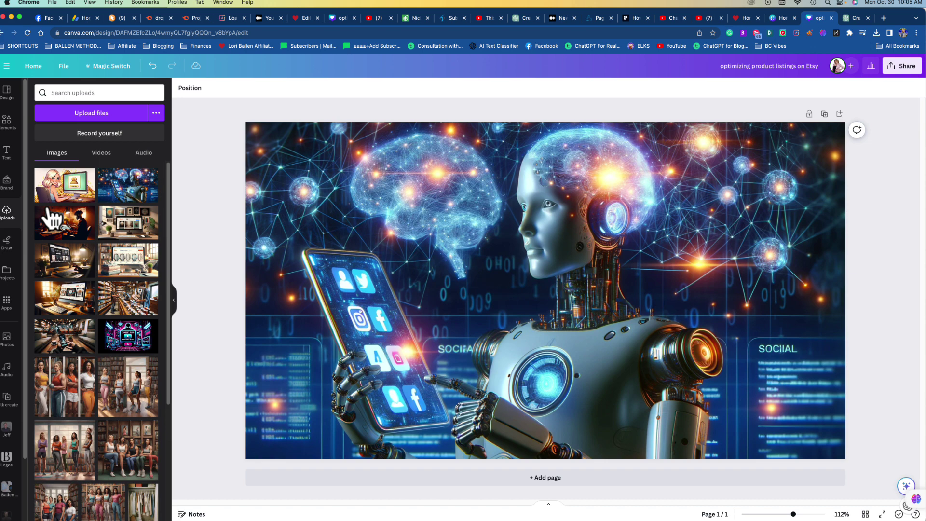
pyautogui.click(69, 191)
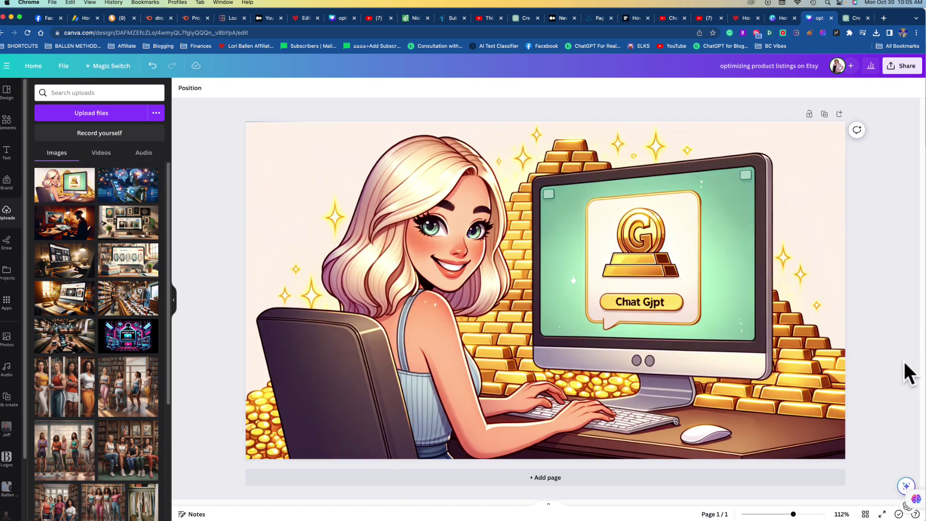
pyautogui.click(876, 331)
pyautogui.click(549, 278)
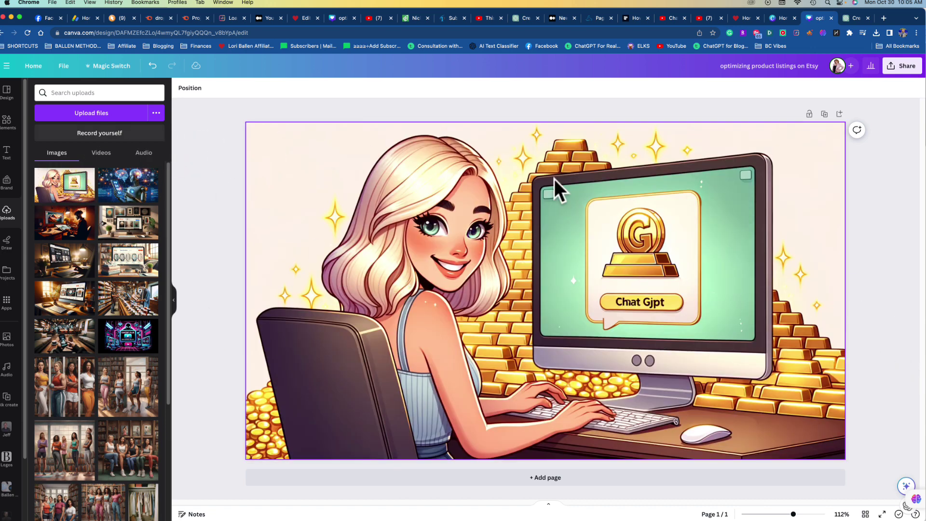
pyautogui.click(192, 88)
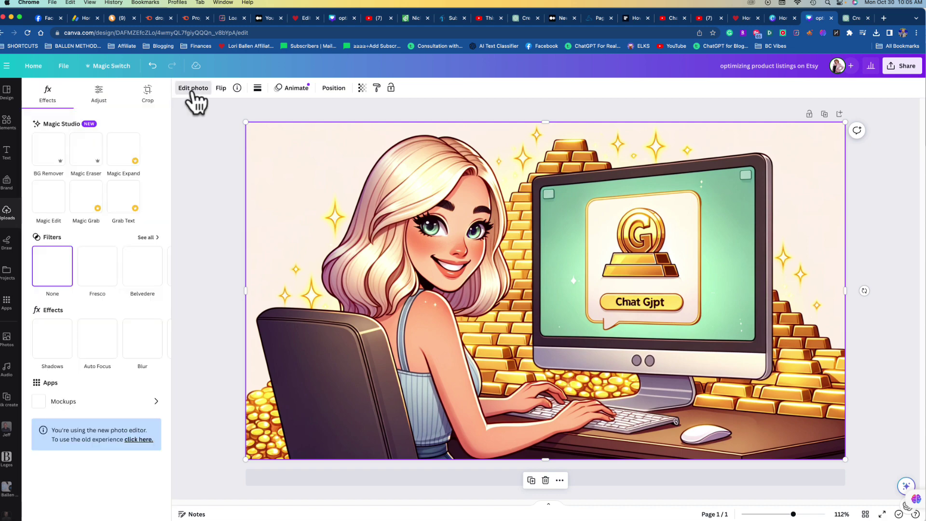
# Step: Use Magic Eraser to wipe out the gold G coin, its pedestal and the 'Chat Gjpt' text
pyautogui.click(99, 155)
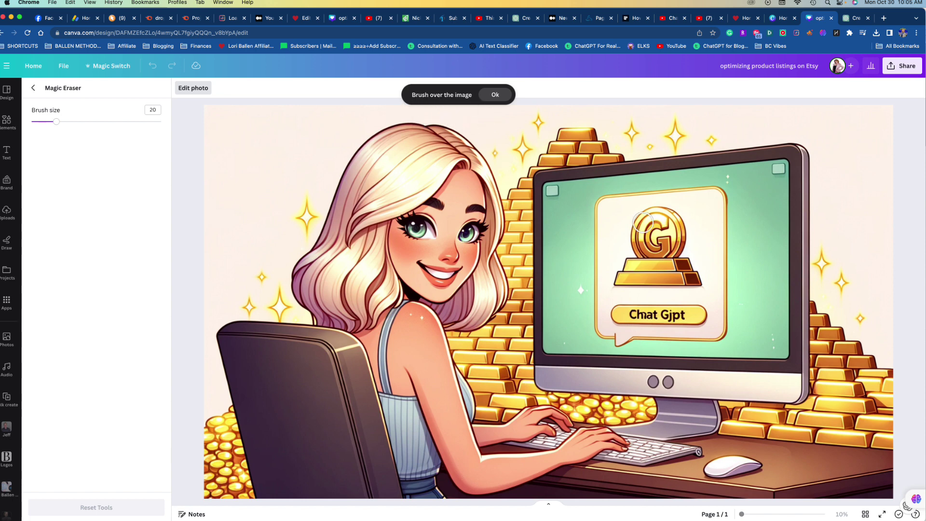
pyautogui.moveTo(642, 220)
pyautogui.mouseDown()
pyautogui.moveTo(676, 213)
pyautogui.moveTo(659, 210)
pyautogui.moveTo(662, 243)
pyautogui.moveTo(691, 274)
pyautogui.moveTo(693, 292)
pyautogui.moveTo(612, 278)
pyautogui.moveTo(635, 214)
pyautogui.moveTo(635, 274)
pyautogui.moveTo(687, 274)
pyautogui.moveTo(670, 269)
pyautogui.moveTo(665, 250)
pyautogui.moveTo(675, 248)
pyautogui.moveTo(684, 223)
pyautogui.moveTo(687, 239)
pyautogui.moveTo(614, 222)
pyautogui.moveTo(651, 213)
pyautogui.moveTo(633, 277)
pyautogui.moveTo(612, 285)
pyautogui.moveTo(661, 295)
pyautogui.mouseUp()
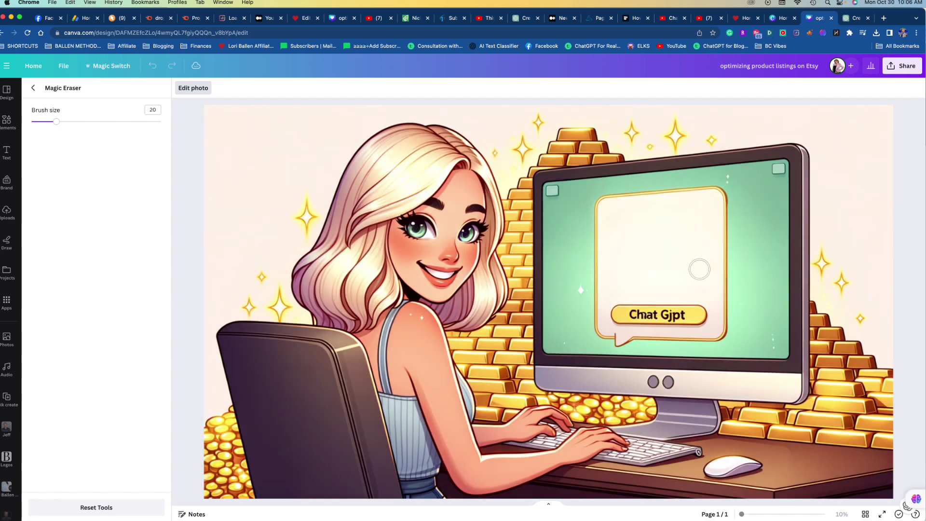
pyautogui.moveTo(631, 314); pyautogui.dragTo(683, 313)
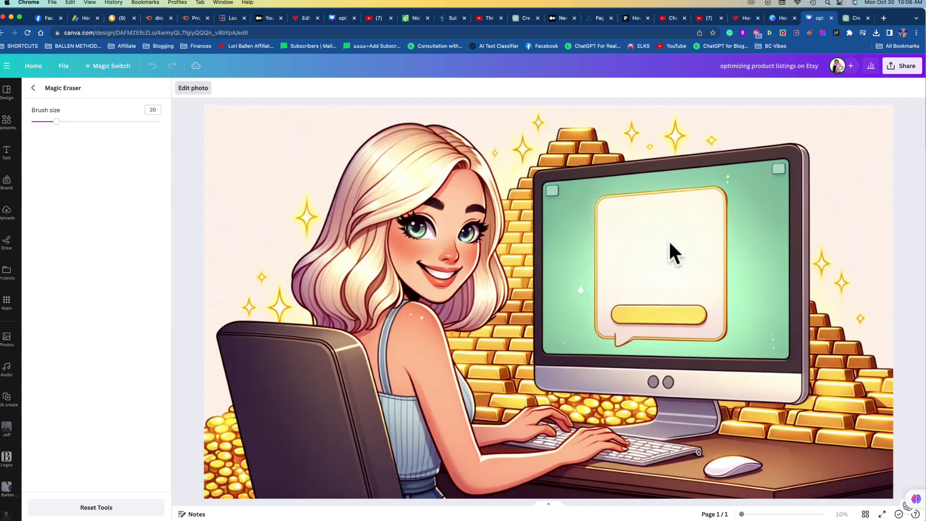
# Step: Add a heading reading 'ChatGPT' and align it on the monitor's blank yellow label bar
pyautogui.click(7, 153)
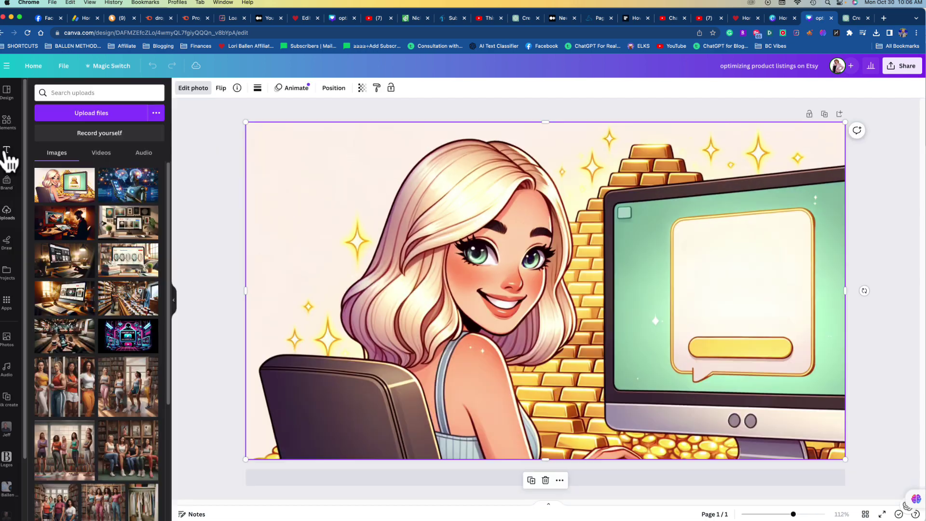
pyautogui.click(97, 169)
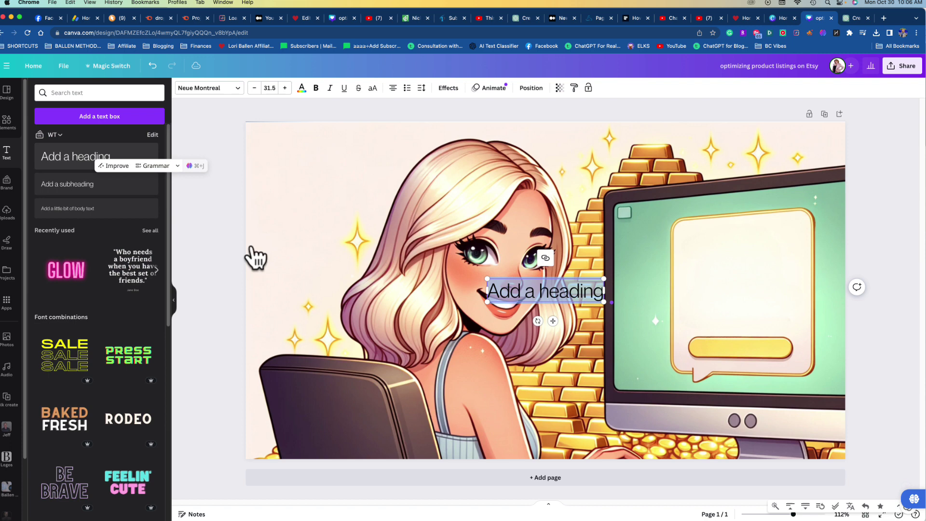
pyautogui.doubleClick(530, 292)
pyautogui.write('ChatG')
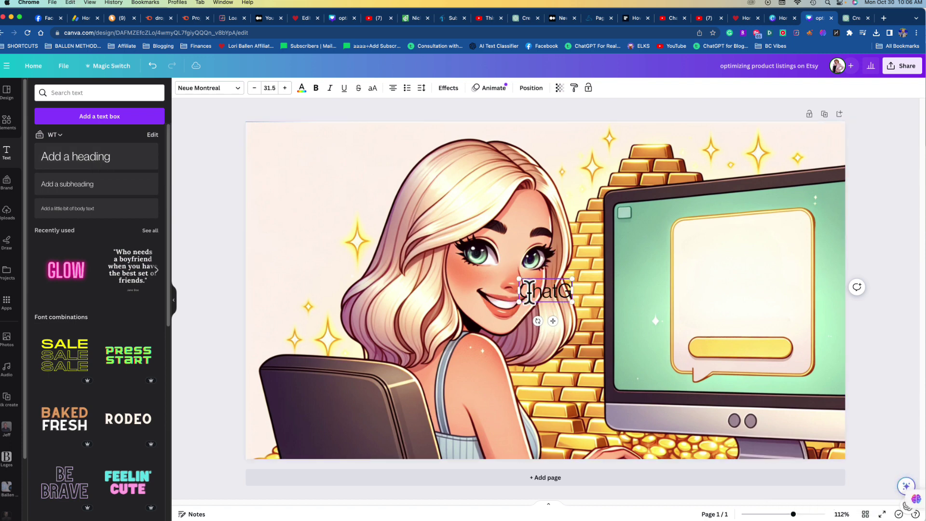
pyautogui.write('PT')
pyautogui.click(458, 258)
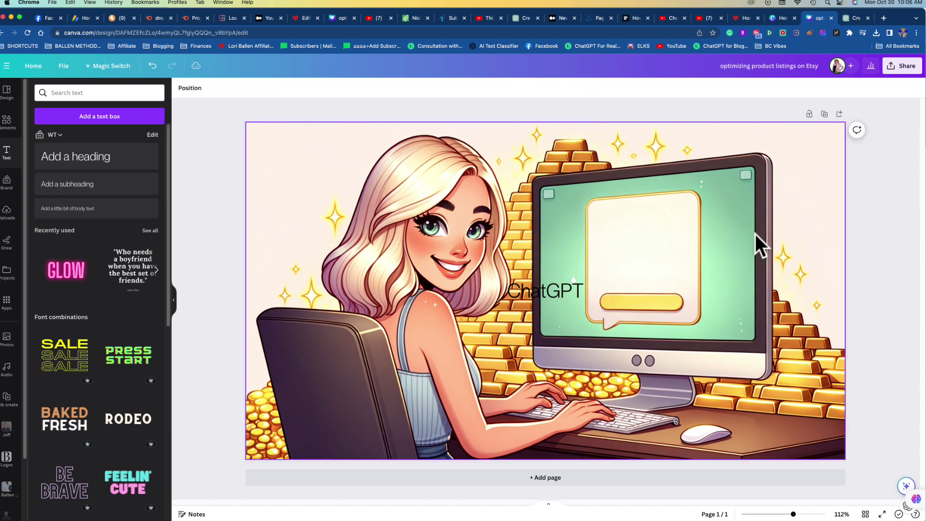
pyautogui.moveTo(556, 284); pyautogui.dragTo(638, 302)
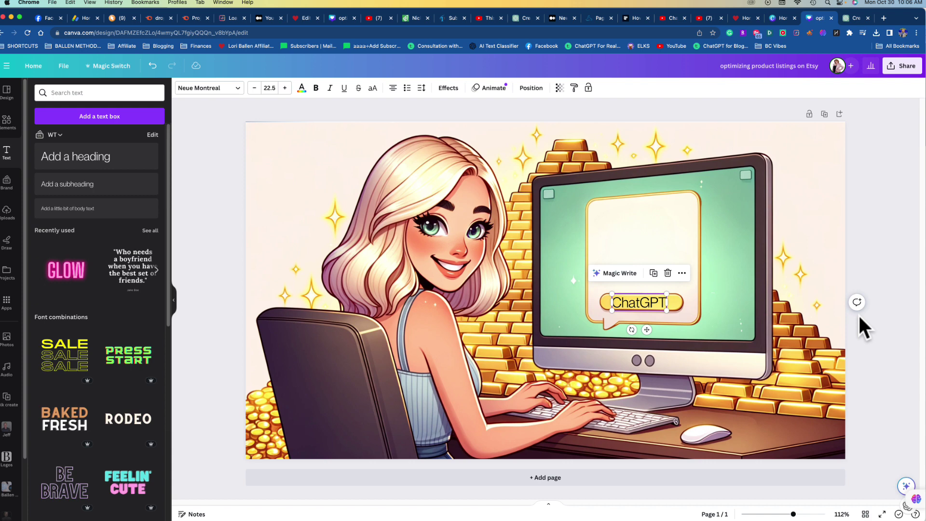
pyautogui.click(735, 341)
pyautogui.moveTo(629, 305); pyautogui.dragTo(633, 311)
pyautogui.click(872, 335)
pyautogui.click(634, 305)
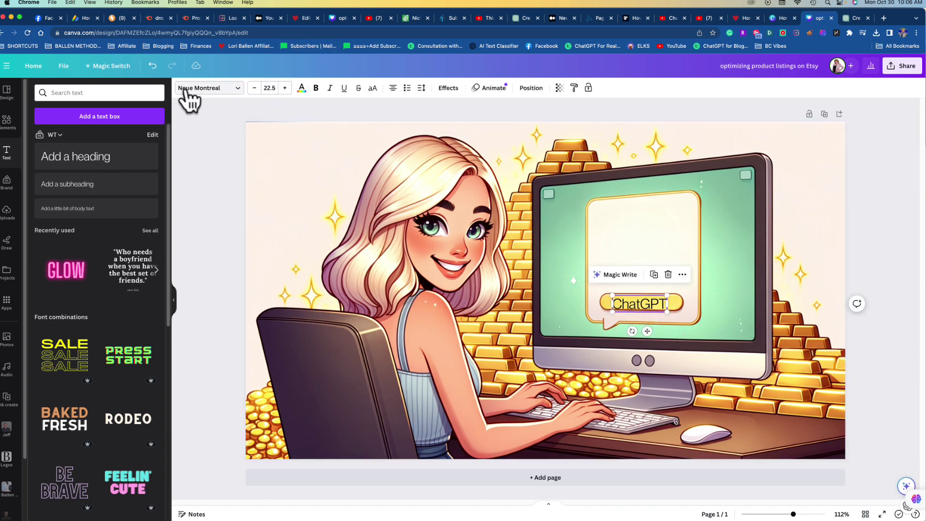
# Step: Set the 'ChatGPT' text on the monitor to the ITC Souvenir font
pyautogui.click(219, 89)
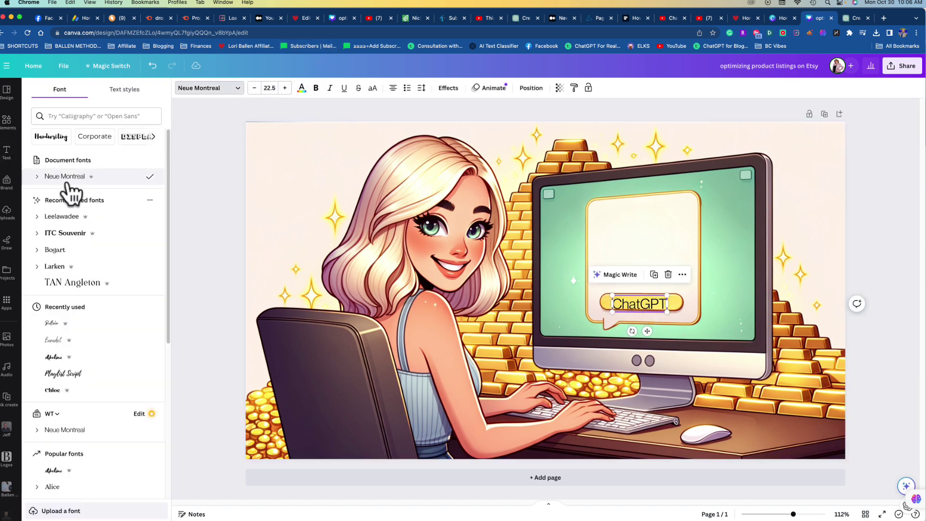
pyautogui.click(73, 234)
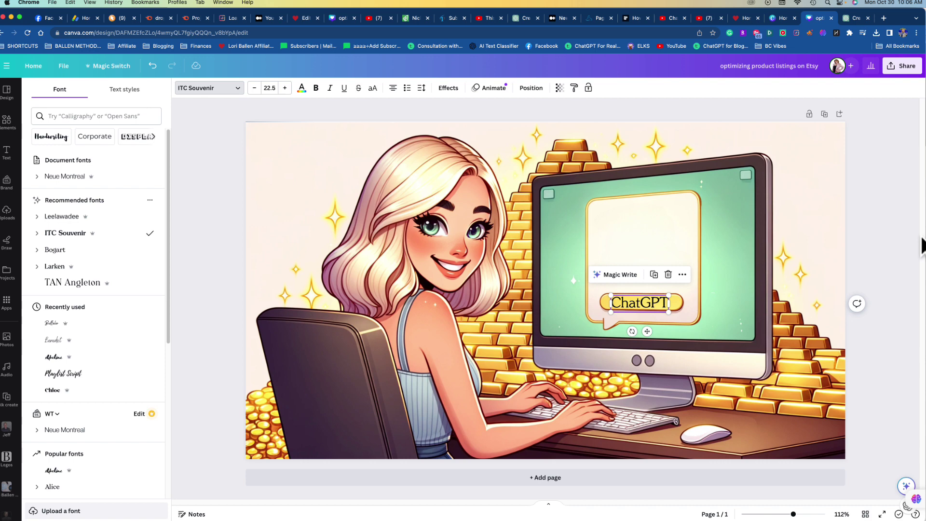
pyautogui.press('Escape')
pyautogui.press('Escape')
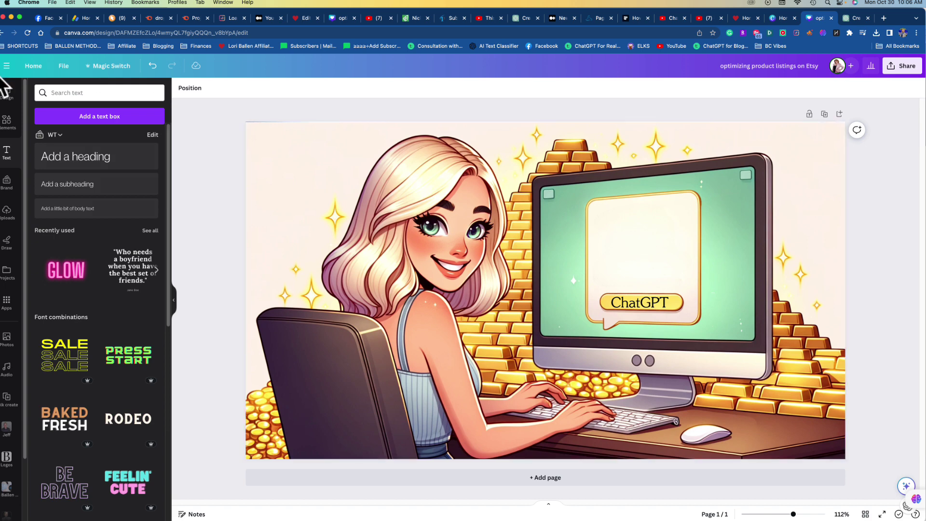
# Step: Search Elements for 'chat', try a ChatGPT logo on the monitor, then delete it
pyautogui.click(7, 126)
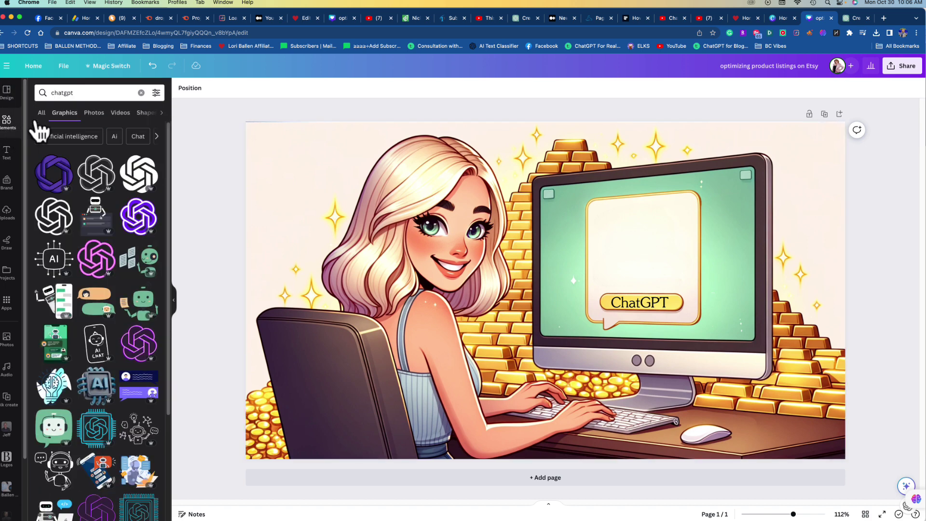
pyautogui.moveTo(83, 91); pyautogui.dragTo(44, 92)
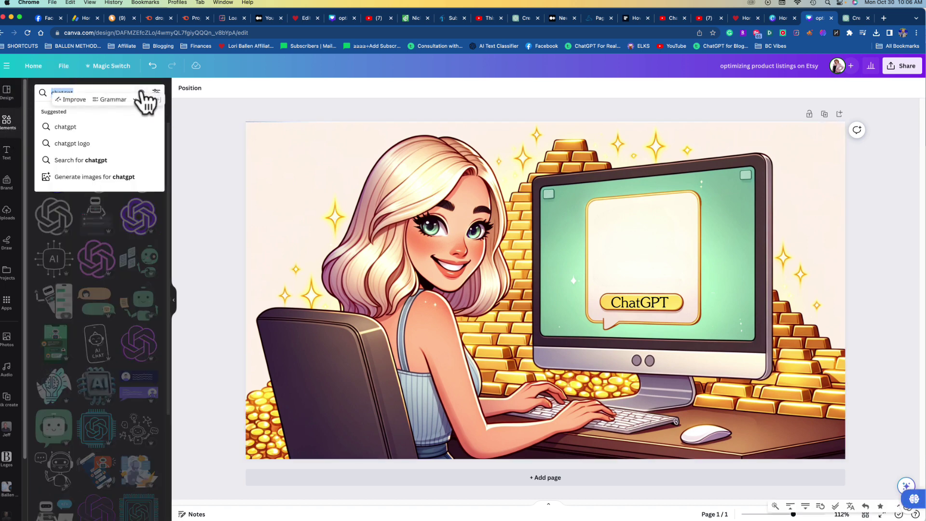
pyautogui.write('chat')
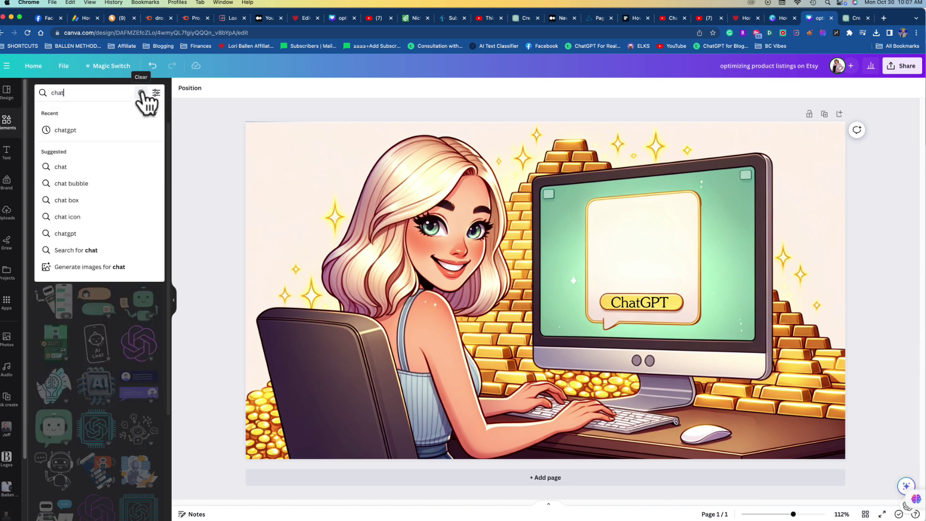
pyautogui.press('Return')
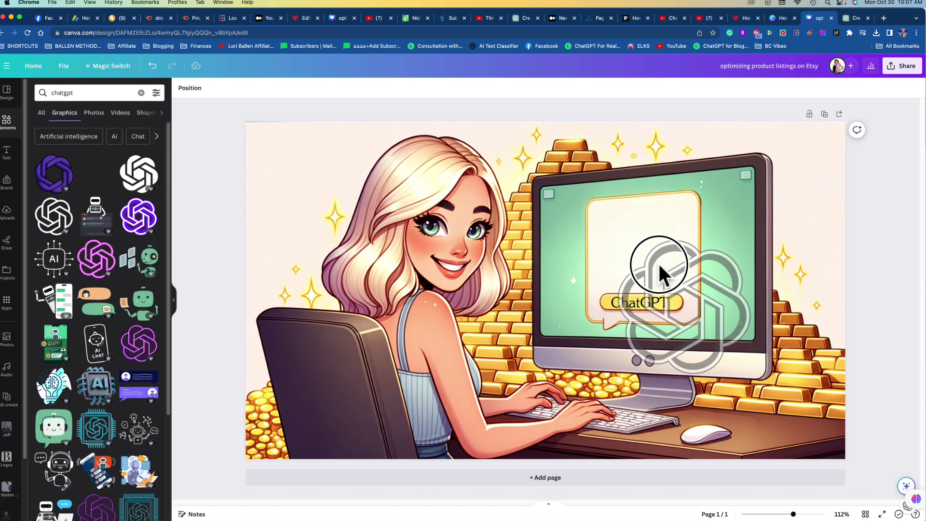
pyautogui.moveTo(660, 270); pyautogui.dragTo(650, 288)
pyautogui.moveTo(713, 320); pyautogui.dragTo(641, 254)
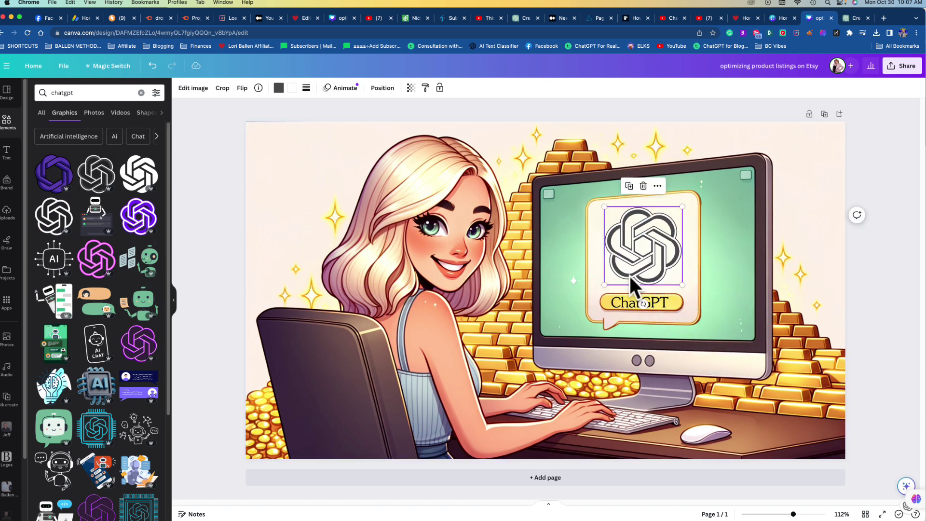
pyautogui.press('Delete')
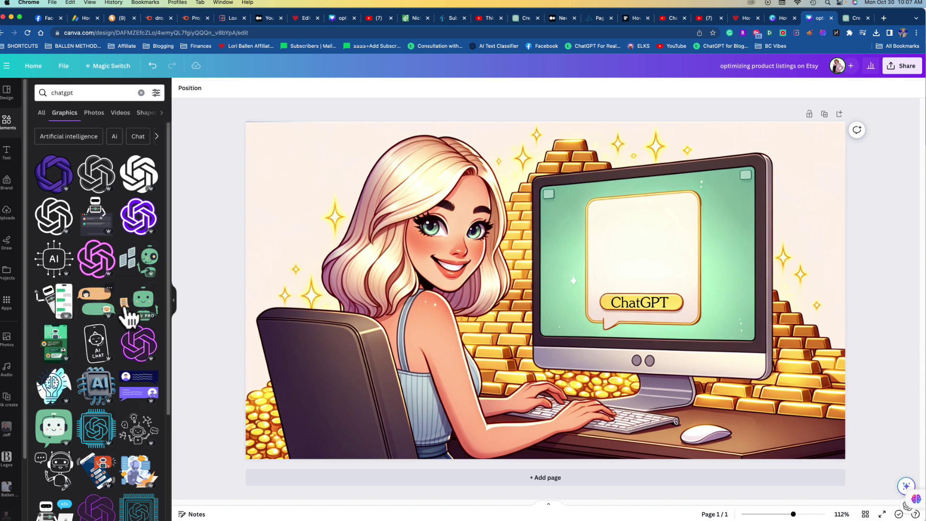
# Step: Place the green robot graphic, resized to about 170x174, inside the speech bubble
pyautogui.moveTo(145, 289); pyautogui.dragTo(584, 214)
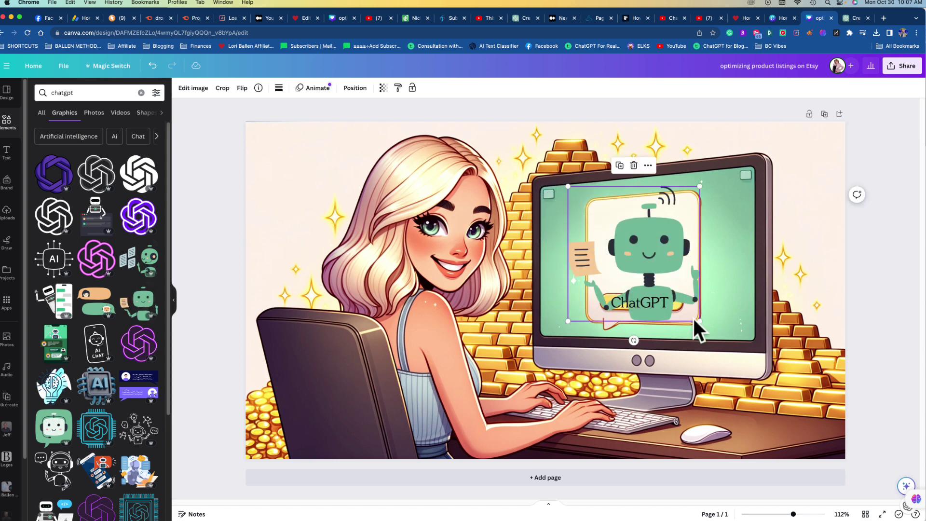
pyautogui.moveTo(700, 321); pyautogui.dragTo(646, 269)
pyautogui.moveTo(612, 222); pyautogui.dragTo(646, 240)
pyautogui.click(890, 268)
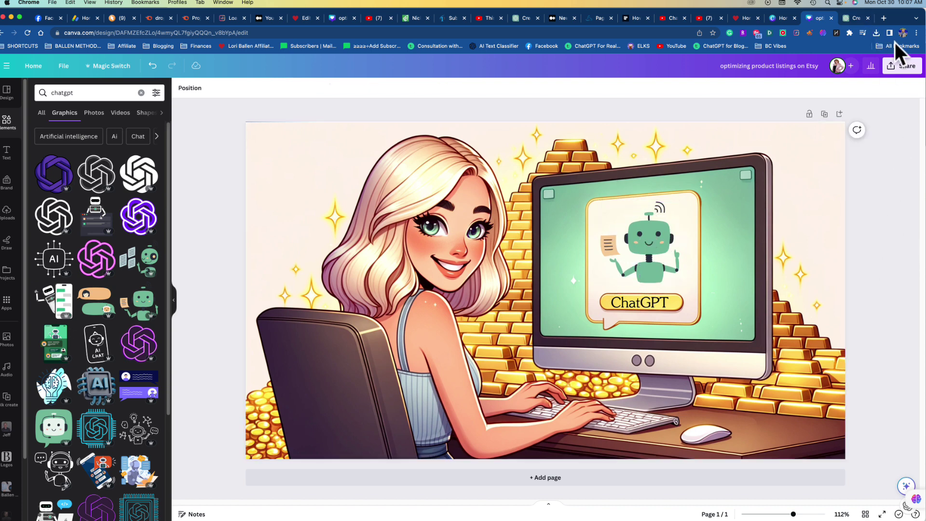
# Step: Look over the Download settings, dismiss them, and return to the ChatGPT tab with the enlarged goldmine illustration
pyautogui.click(901, 66)
pyautogui.click(782, 276)
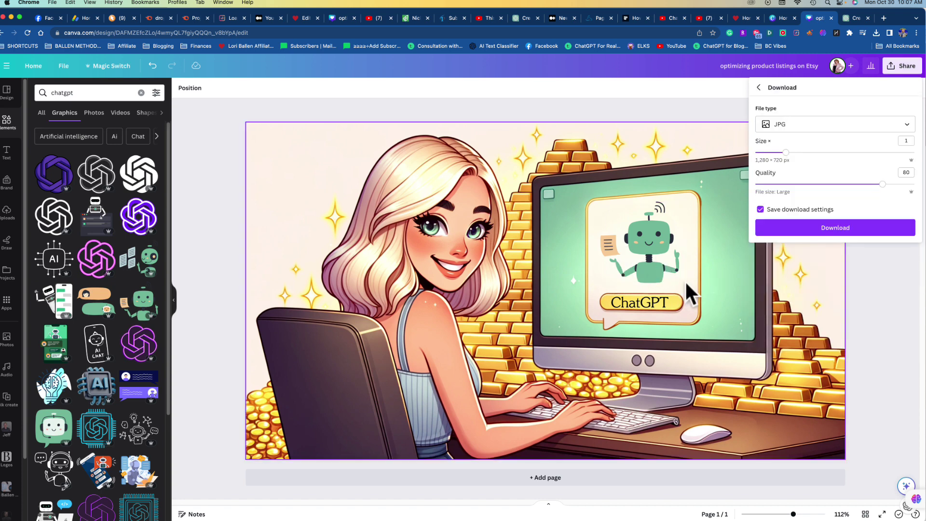
pyautogui.click(914, 321)
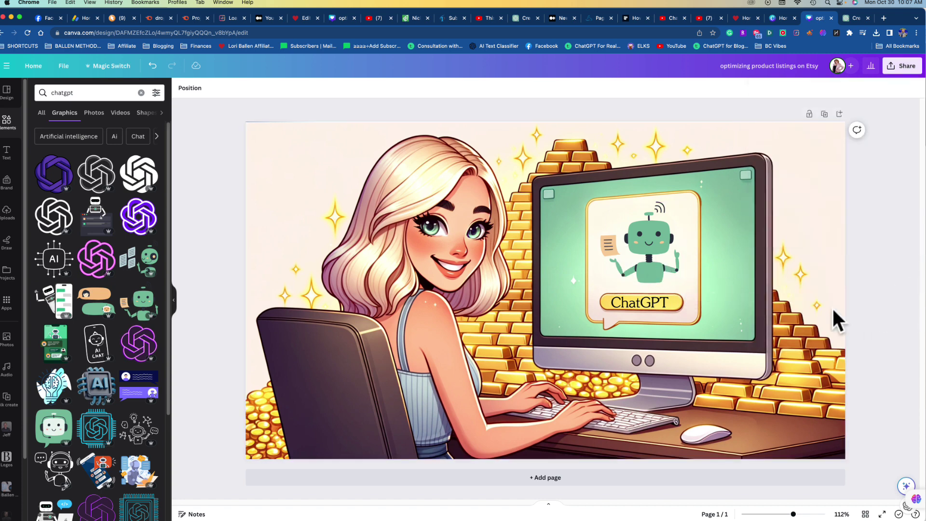
pyautogui.click(852, 18)
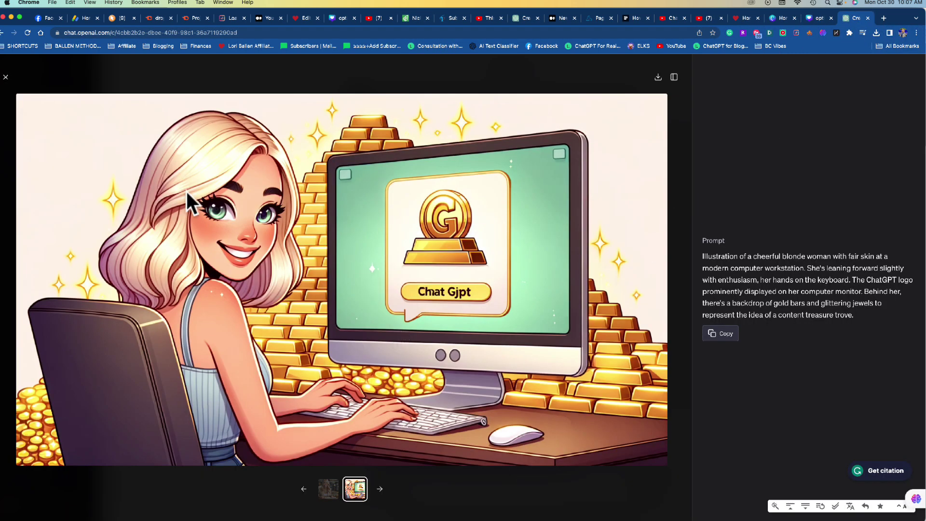
# Step: Close the HARPA AI sidebar and the enlarged image viewer in ChatGPT
pyautogui.click(514, 19)
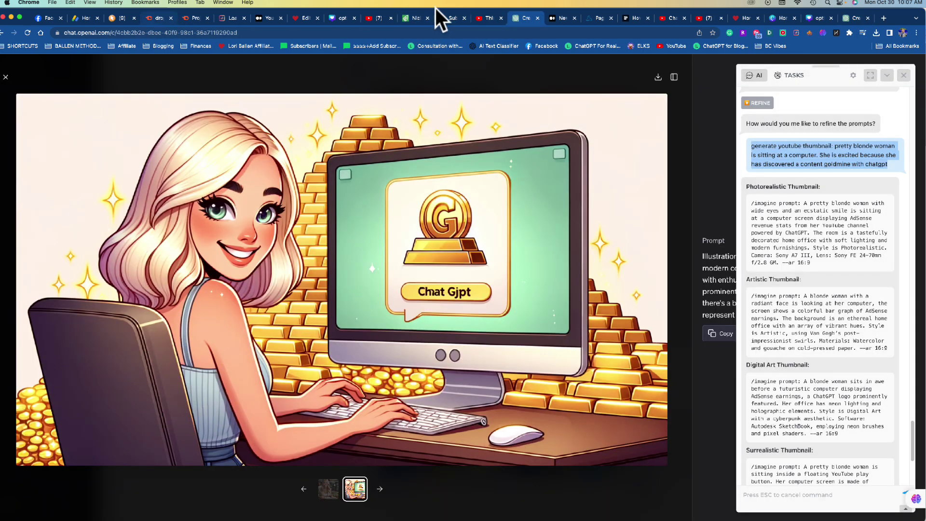
pyautogui.scroll(1, 876, 123)
pyautogui.click(903, 75)
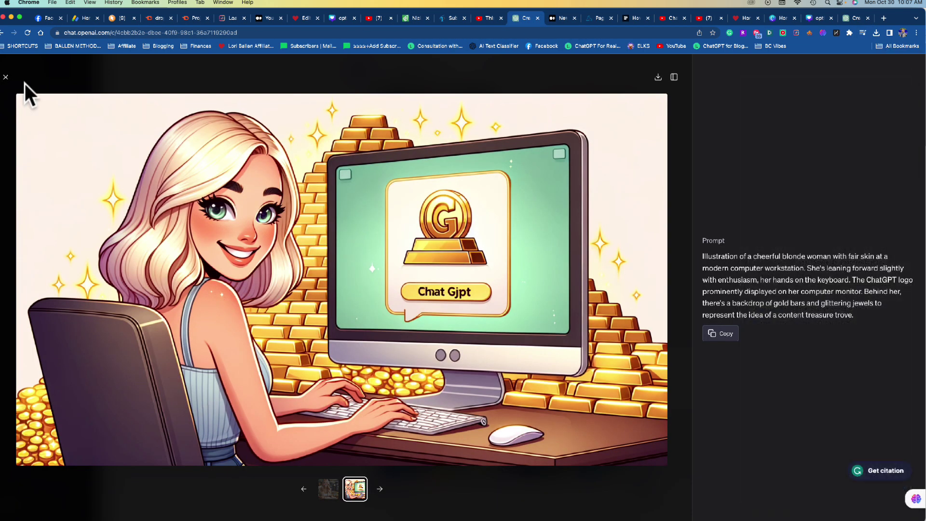
pyautogui.click(6, 77)
# Step: View the right-hand goldmine thumbnail full-size, close it, and scroll back to the thumbnail reply
pyautogui.scroll(-5, 533, 375)
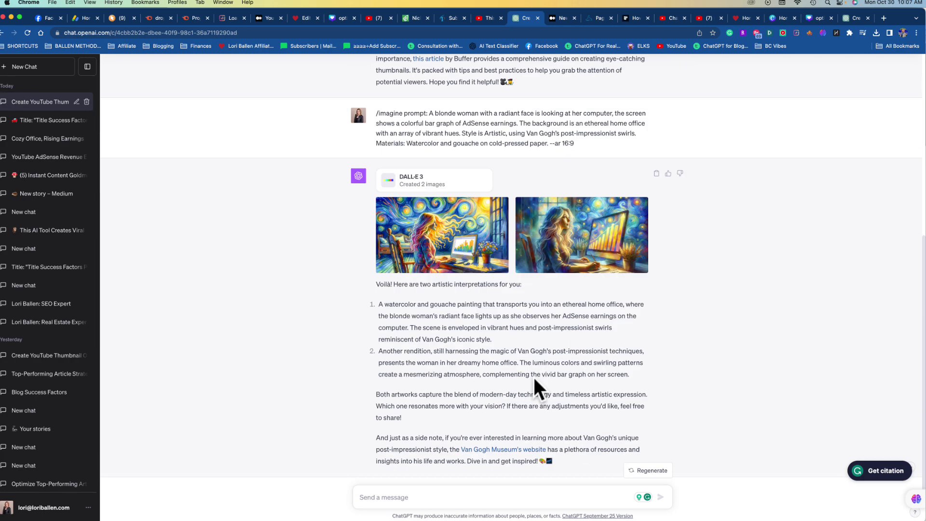
pyautogui.scroll(5, 530, 433)
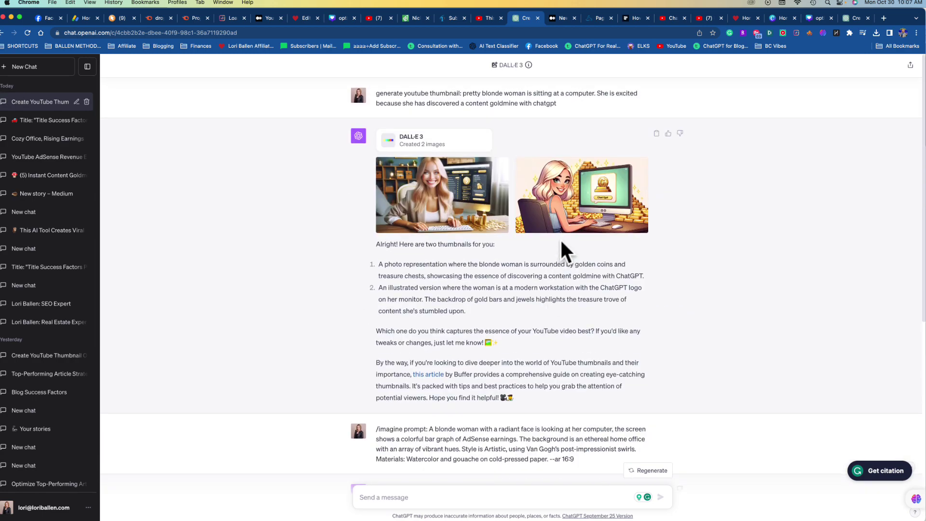
pyautogui.click(594, 199)
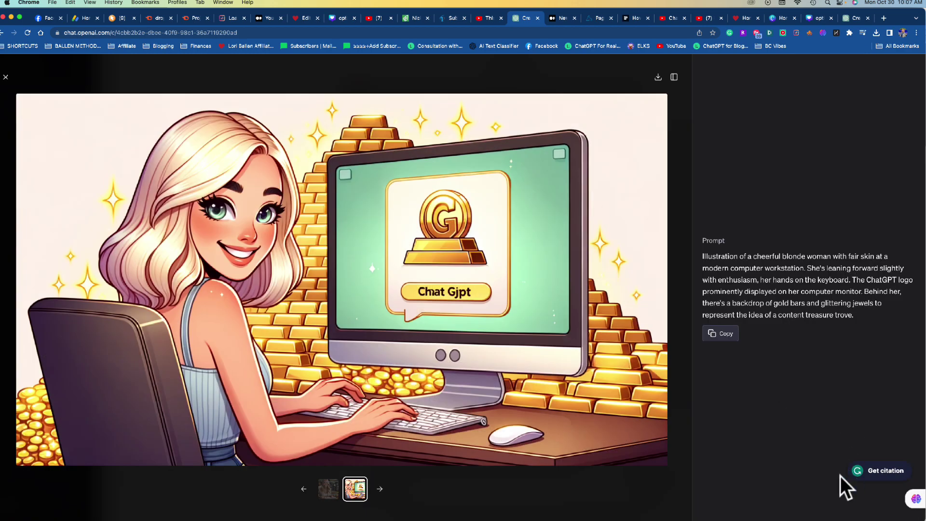
pyautogui.click(6, 77)
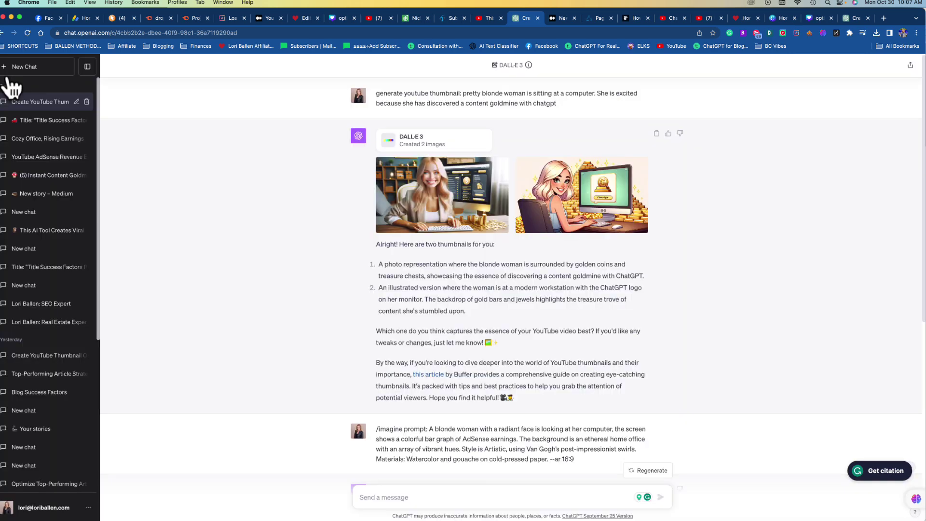
pyautogui.click(472, 496)
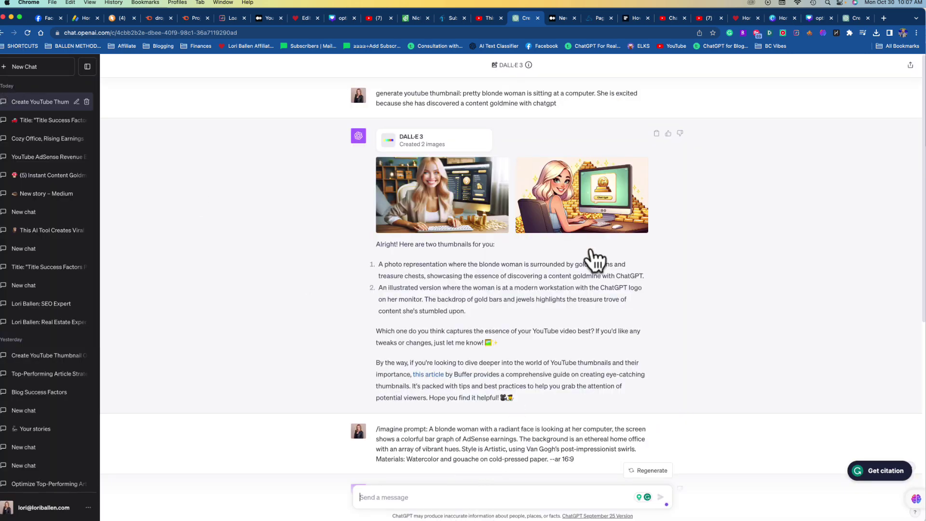
pyautogui.scroll(-7, 591, 253)
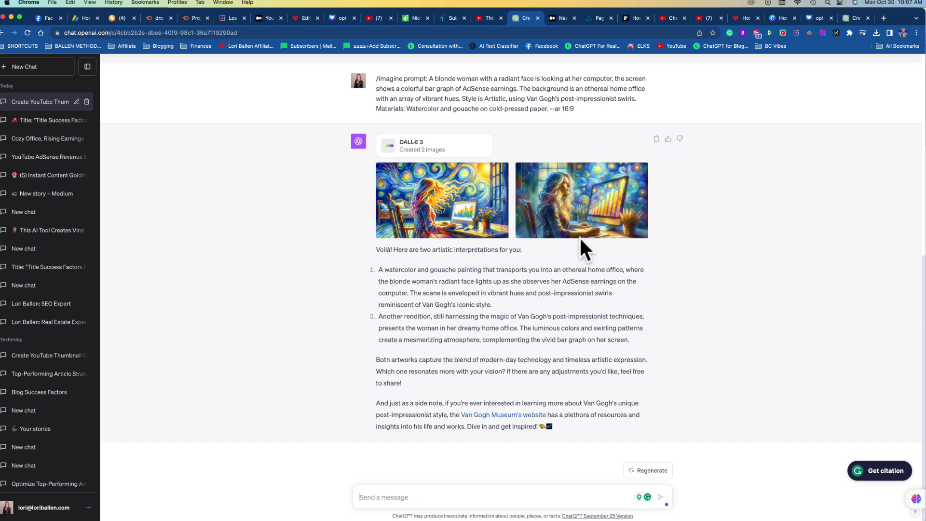
pyautogui.scroll(7, 579, 236)
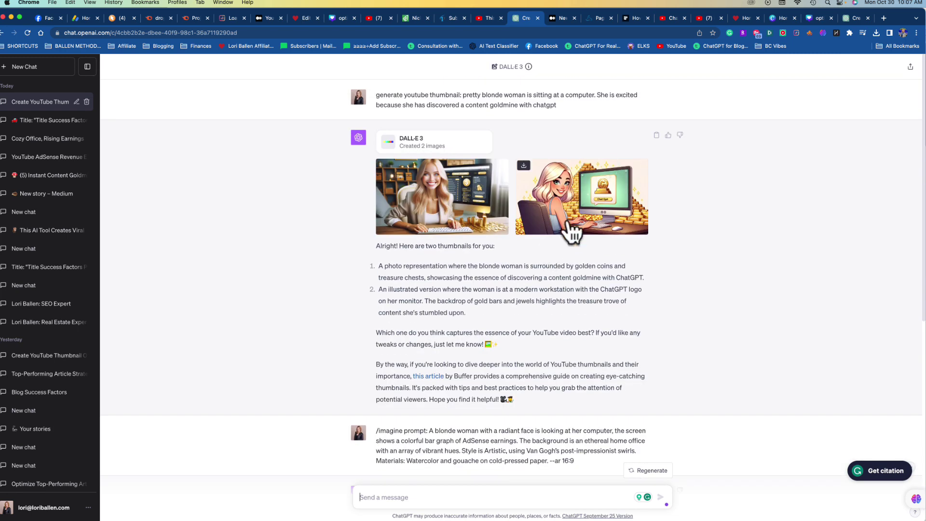
pyautogui.scroll(-1, 656, 460)
# Step: Rewrite the earlier /imagine prompt so the right image's woman is a redhead instead of a blonde, and resubmit
pyautogui.click(657, 365)
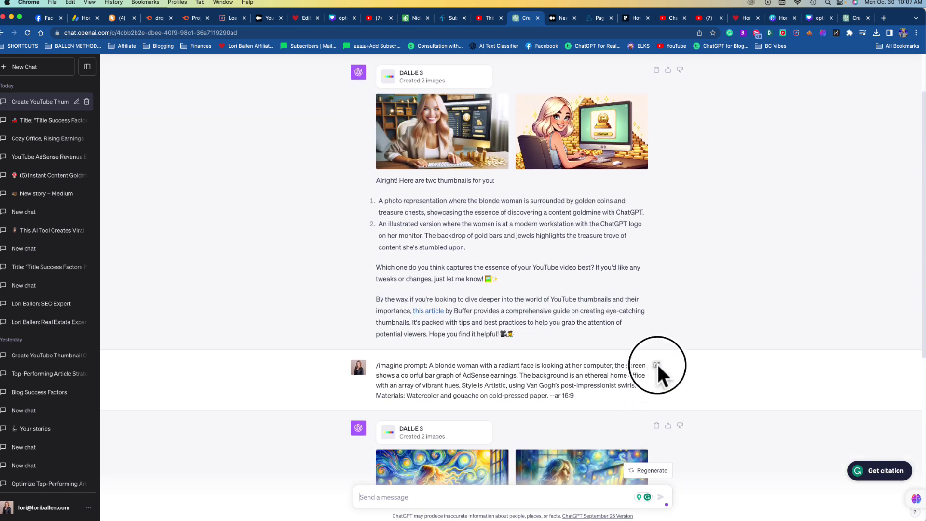
pyautogui.moveTo(583, 392); pyautogui.dragTo(368, 360)
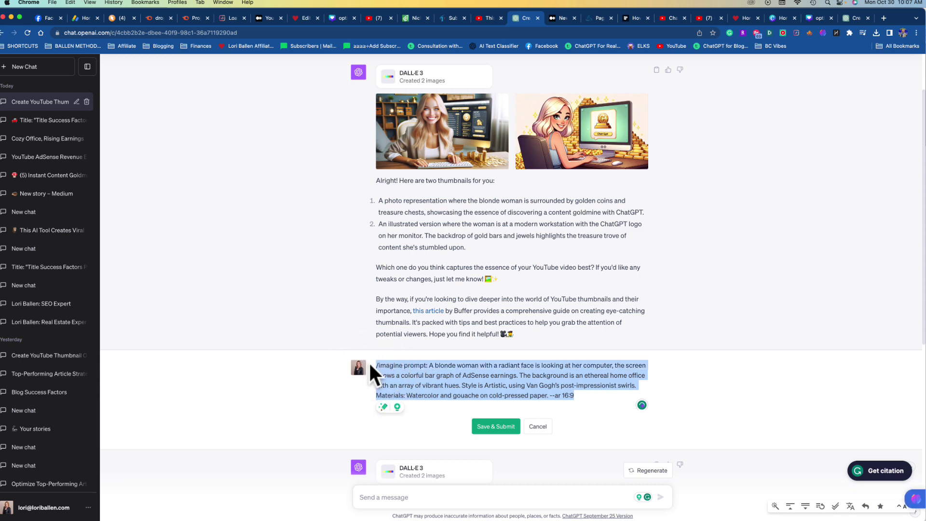
pyautogui.press('BackSpace')
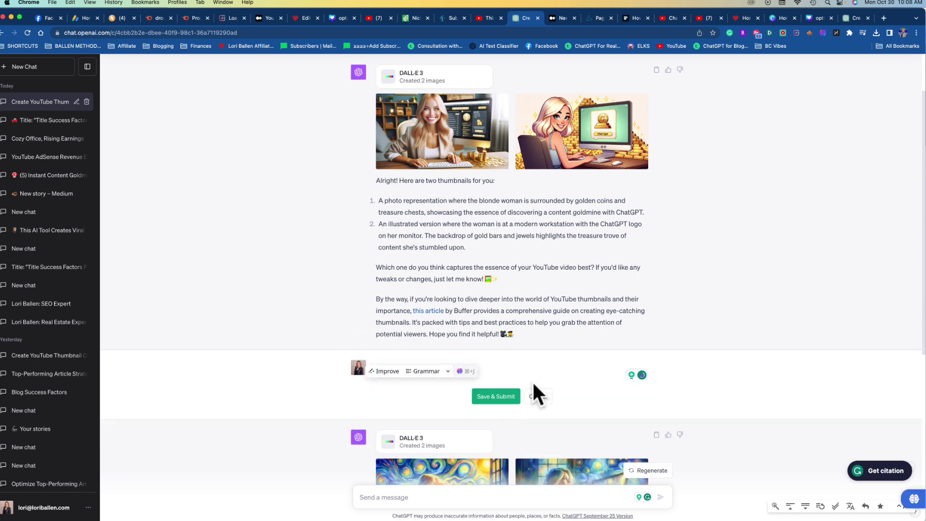
pyautogui.write('the image on th')
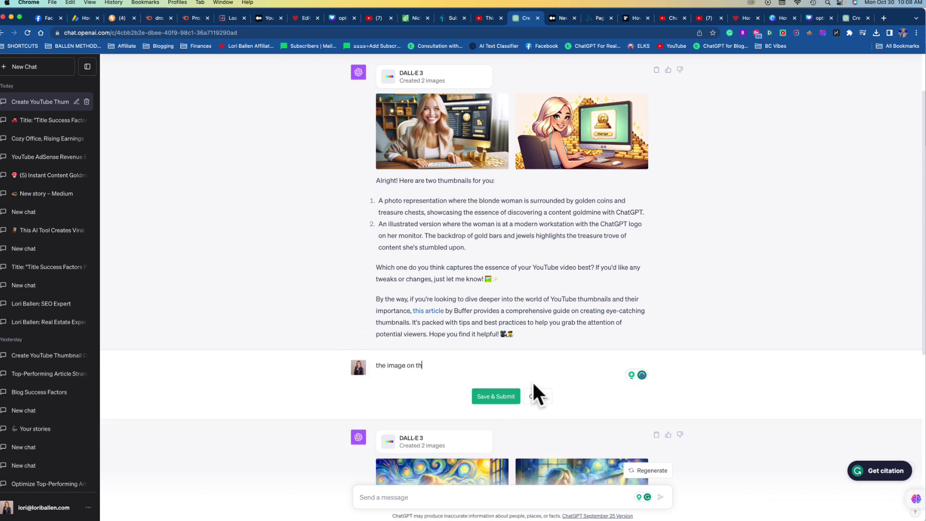
pyautogui.write('e right, sh')
pyautogui.write('e should ')
pyautogui.write('be a brun')
pyautogui.write('ett')
pyautogui.press('BackSpace')
pyautogui.press('BackSpace')
pyautogui.press('BackSpace')
pyautogui.press('BackSpace')
pyautogui.press('BackSpace')
pyautogui.press('BackSpace')
pyautogui.press('BackSpace')
pyautogui.write('redhead instead')
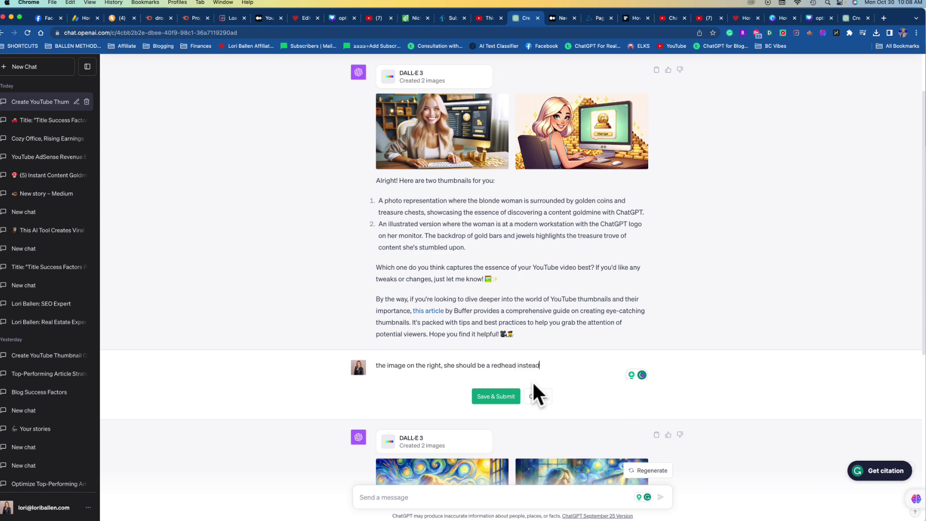
pyautogui.write(' of a blonde')
pyautogui.click(497, 398)
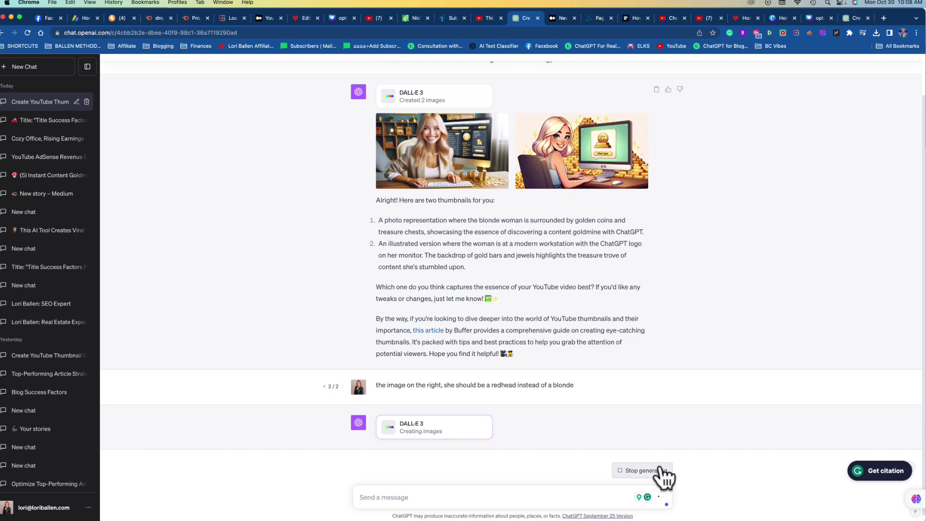
pyautogui.moveTo(605, 518)
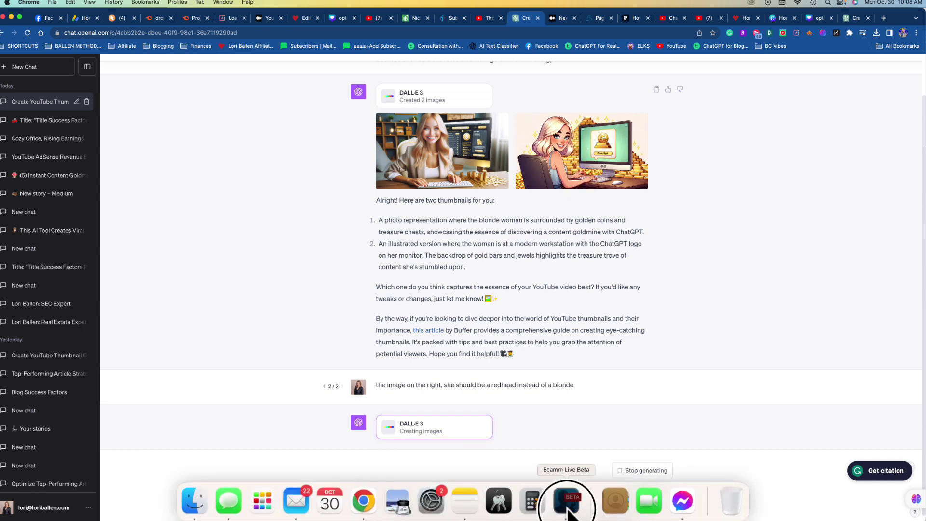
# Step: Wait for DALL·E, then scroll through the replies to review the new redhead goldmine illustration
pyautogui.click(581, 508)
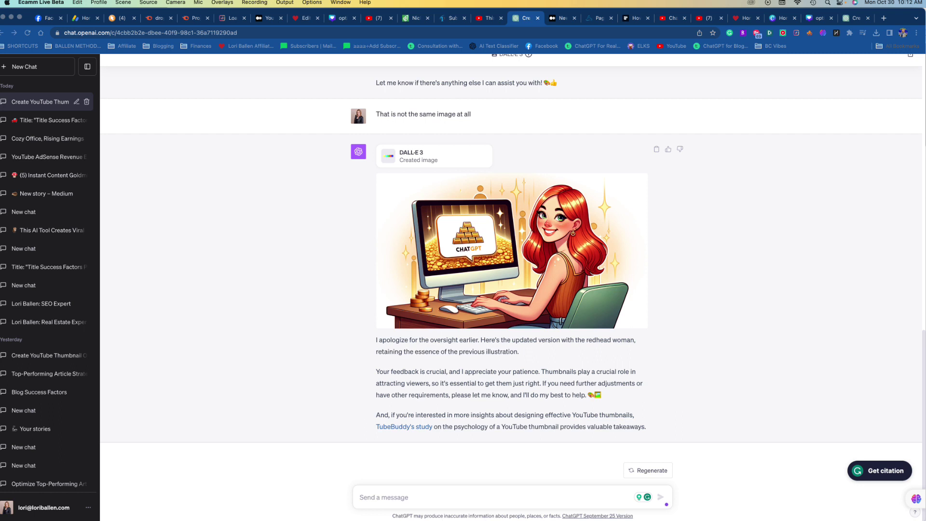
pyautogui.scroll(1, 511, 251)
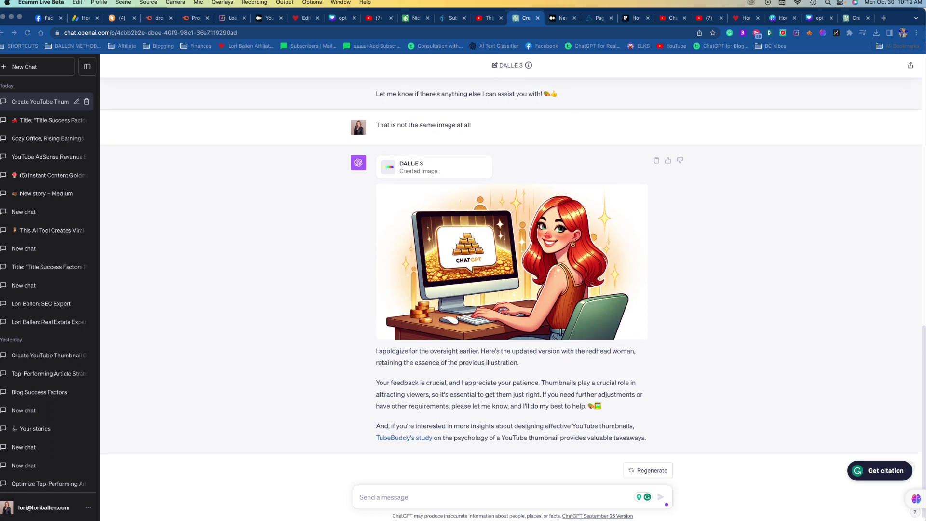
pyautogui.scroll(-1, 511, 254)
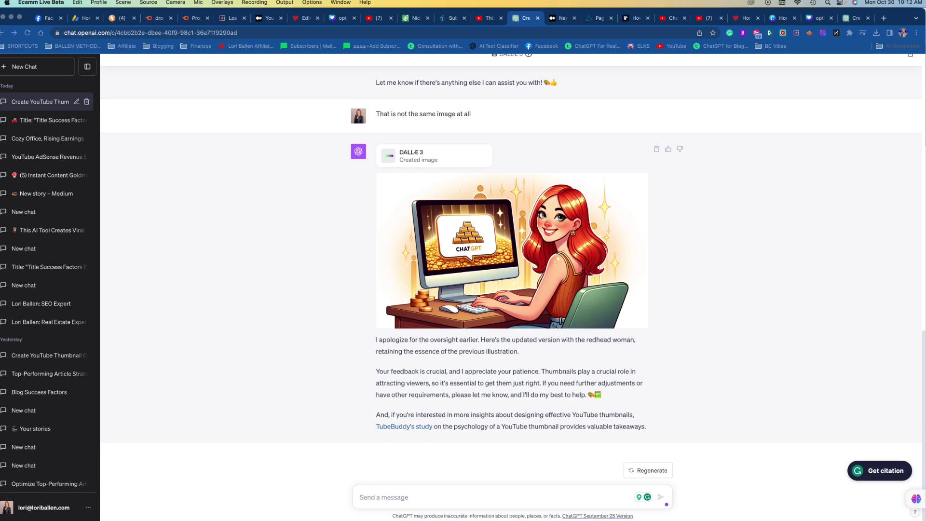
pyautogui.scroll(4, 511, 279)
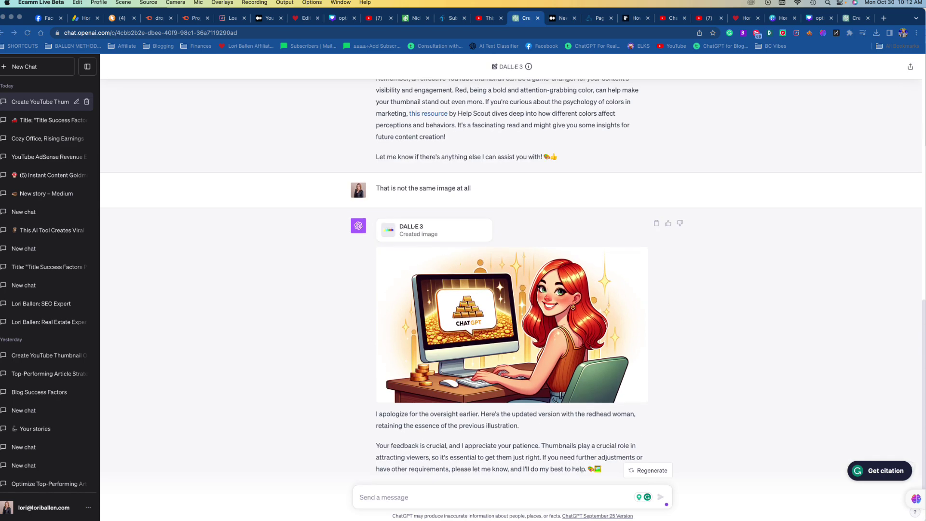
pyautogui.scroll(5, 511, 280)
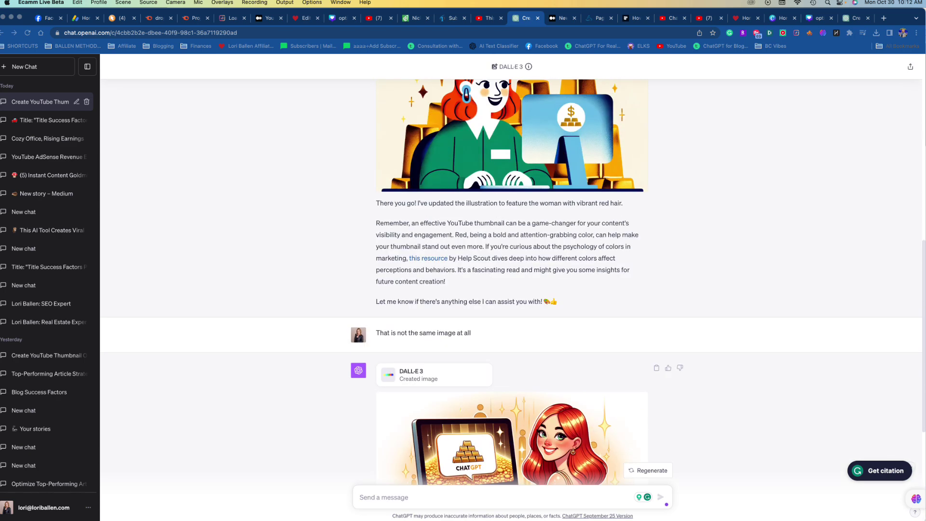
pyautogui.scroll(3, 511, 280)
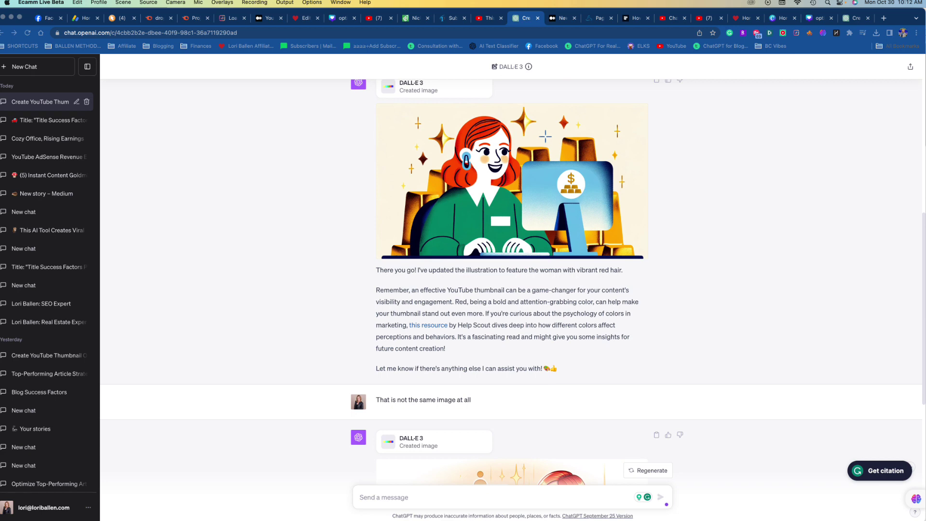
pyautogui.scroll(-10, 511, 261)
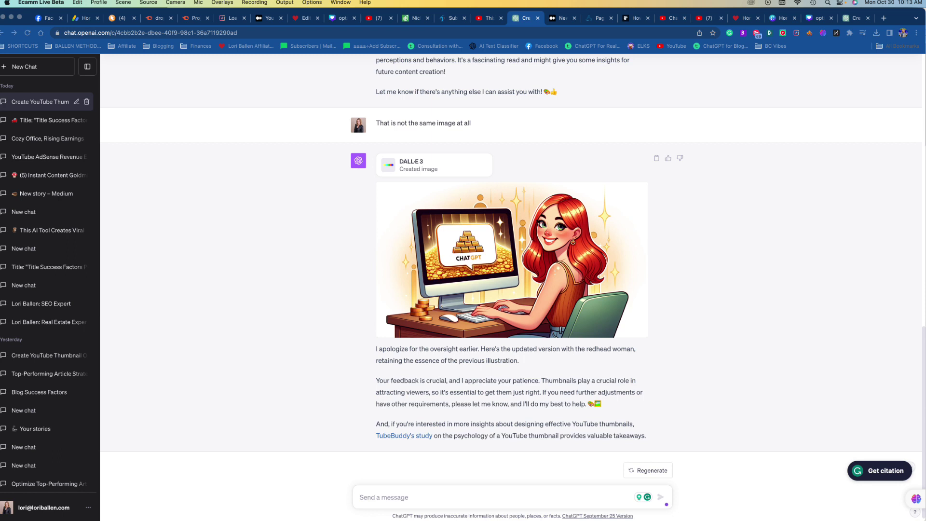
pyautogui.scroll(1, 511, 256)
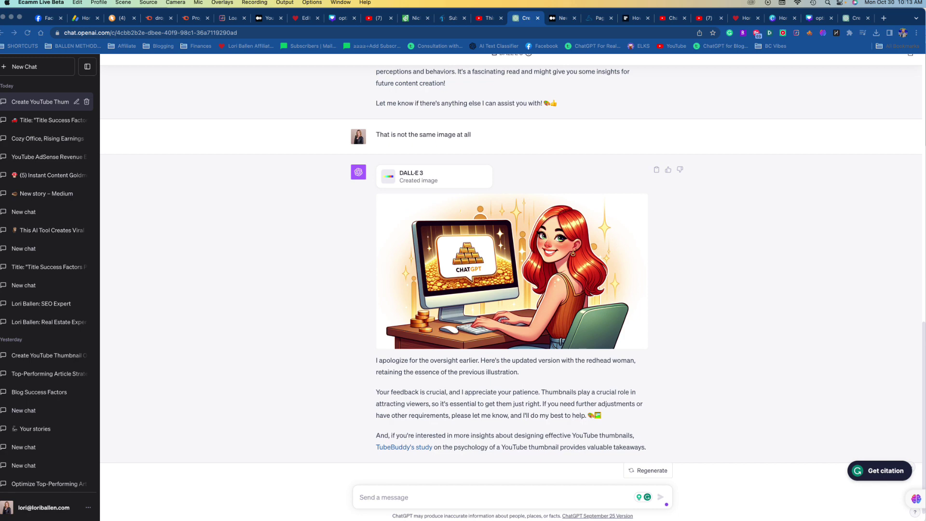
pyautogui.moveTo(731, 511)
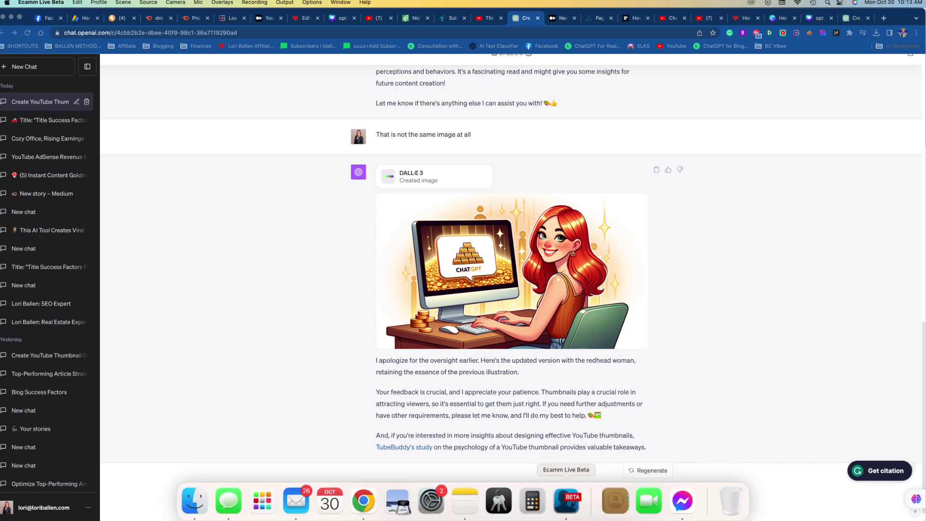